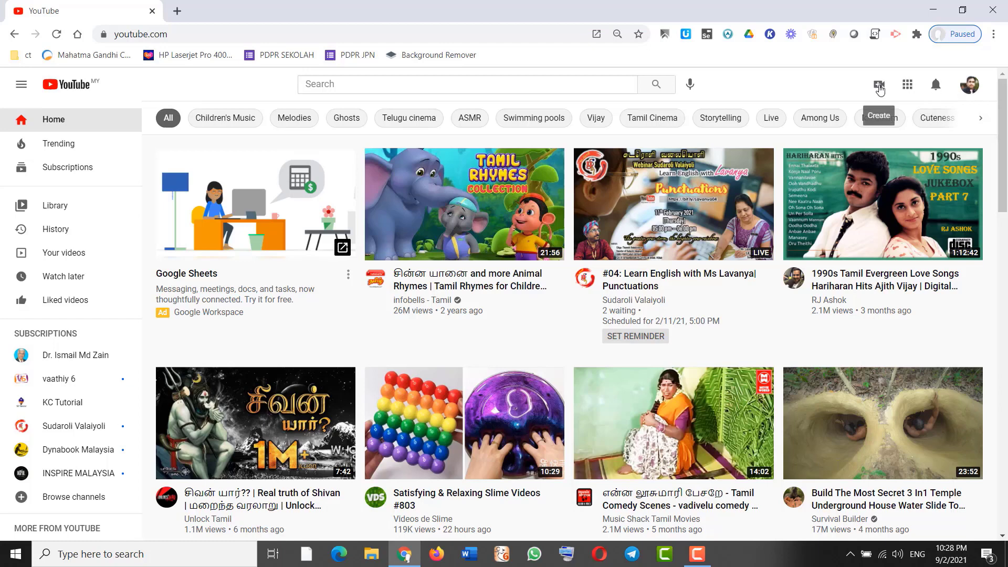
# Upload the video file "Colorful 3D Monsters Studying Values Education Presentation" from the Downloads folder.
pyautogui.click(880, 89)
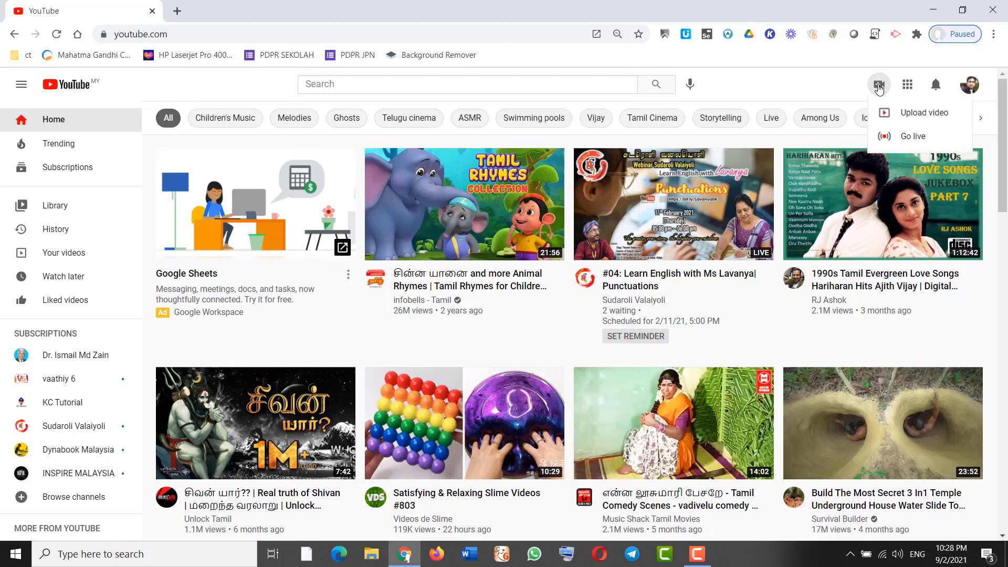
pyautogui.click(925, 120)
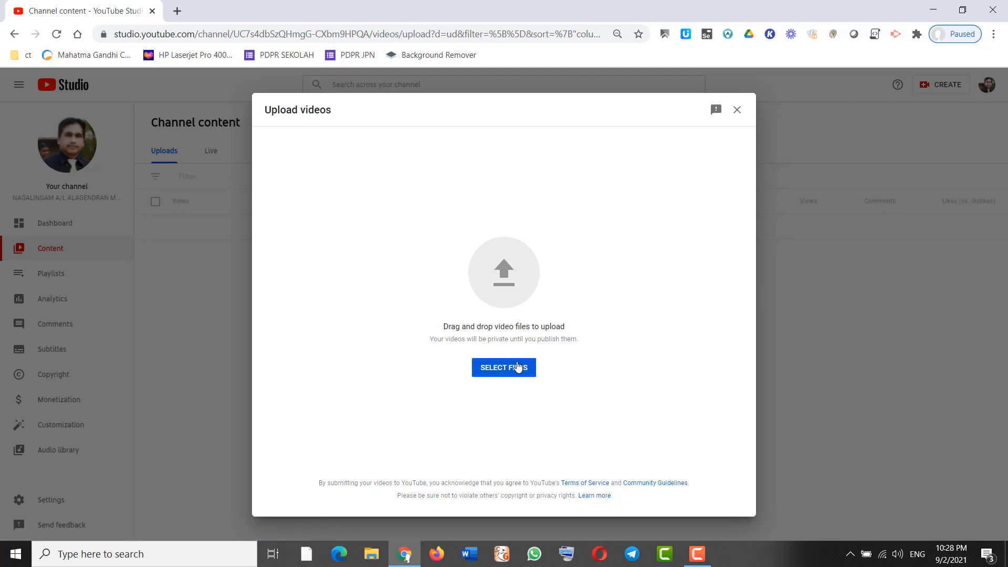
pyautogui.click(494, 368)
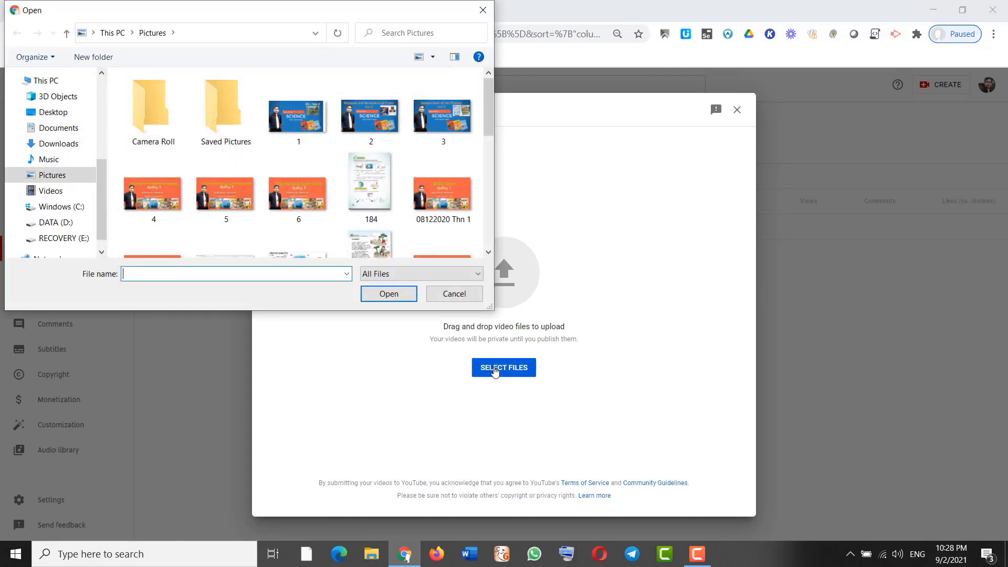
pyautogui.moveTo(488, 96); pyautogui.dragTo(490, 152)
pyautogui.click(58, 143)
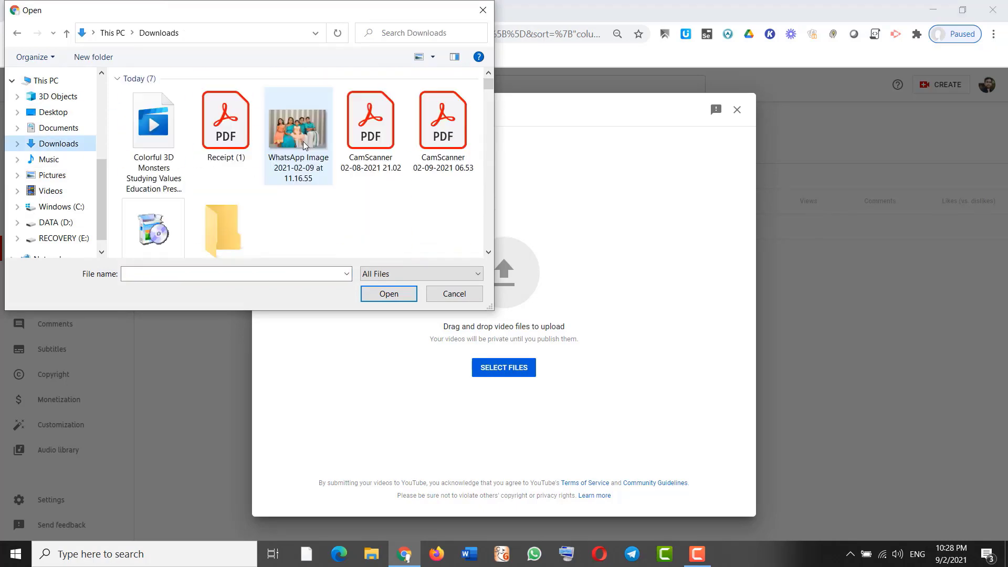
pyautogui.click(147, 138)
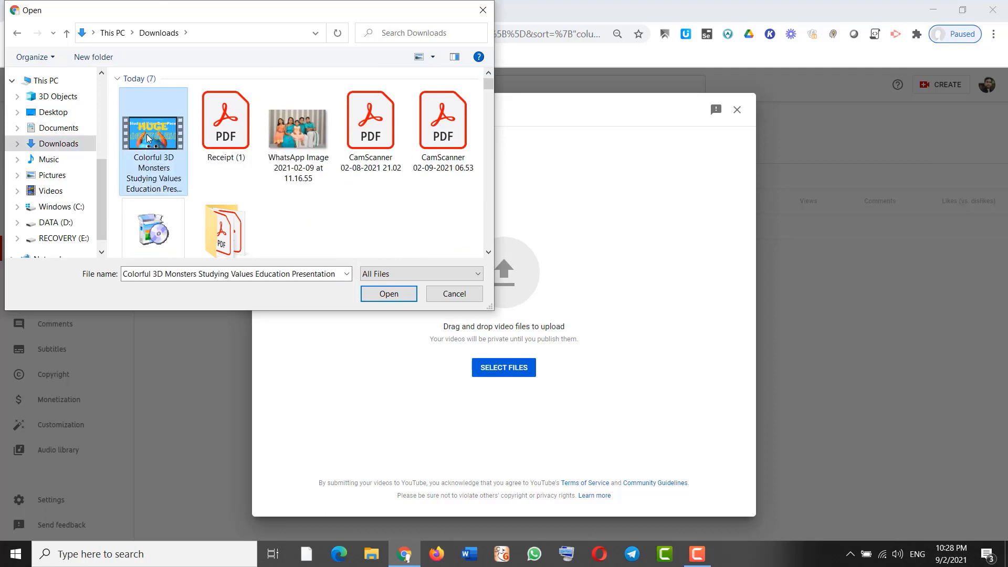
pyautogui.click(379, 296)
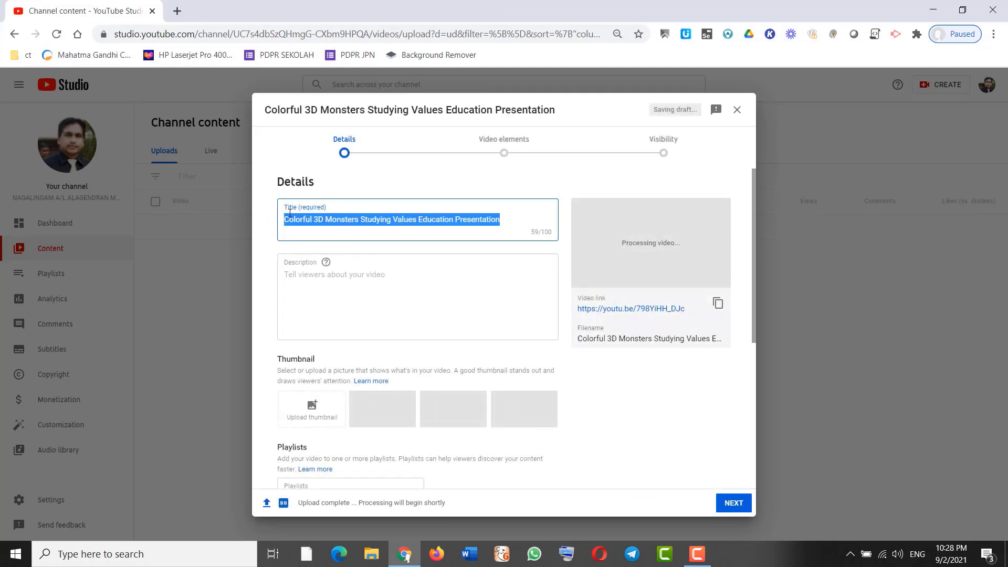
pyautogui.moveTo(505, 219); pyautogui.dragTo(266, 228)
pyautogui.click(361, 278)
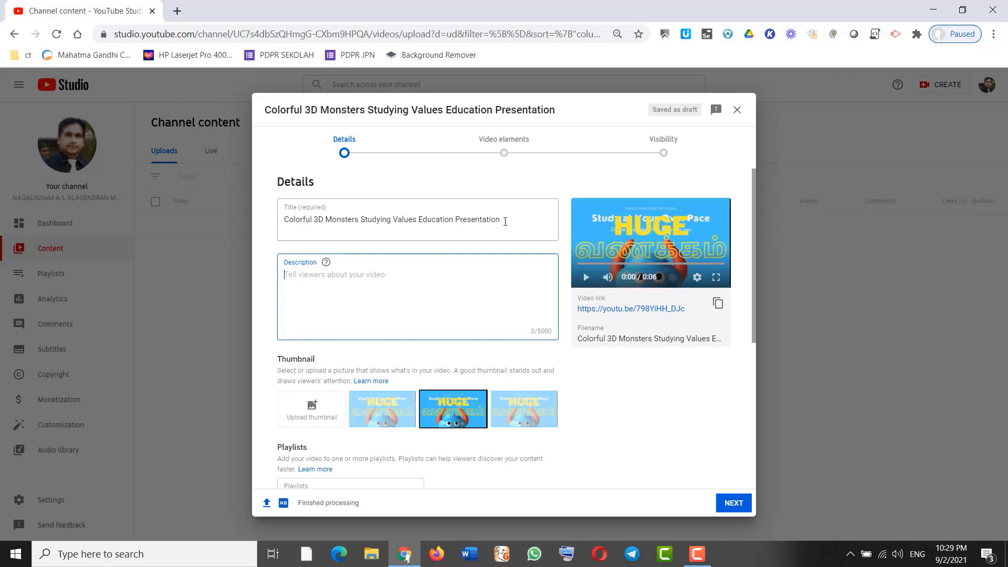
# Upload the image "08122020 Thn 1" from the Pictures folder as the video's custom thumbnail.
pyautogui.scroll(-3, 506, 228)
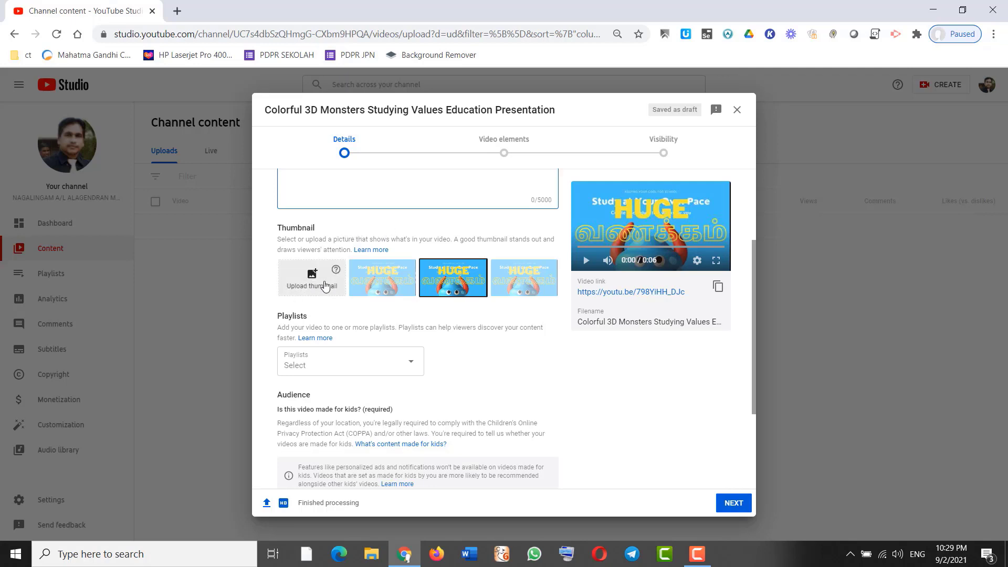
pyautogui.click(324, 310)
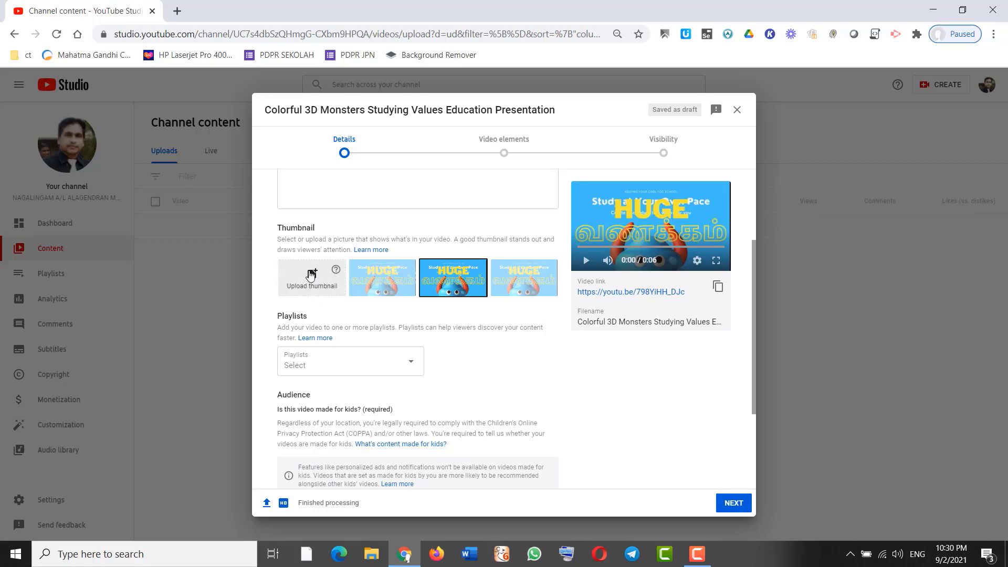
pyautogui.click(311, 275)
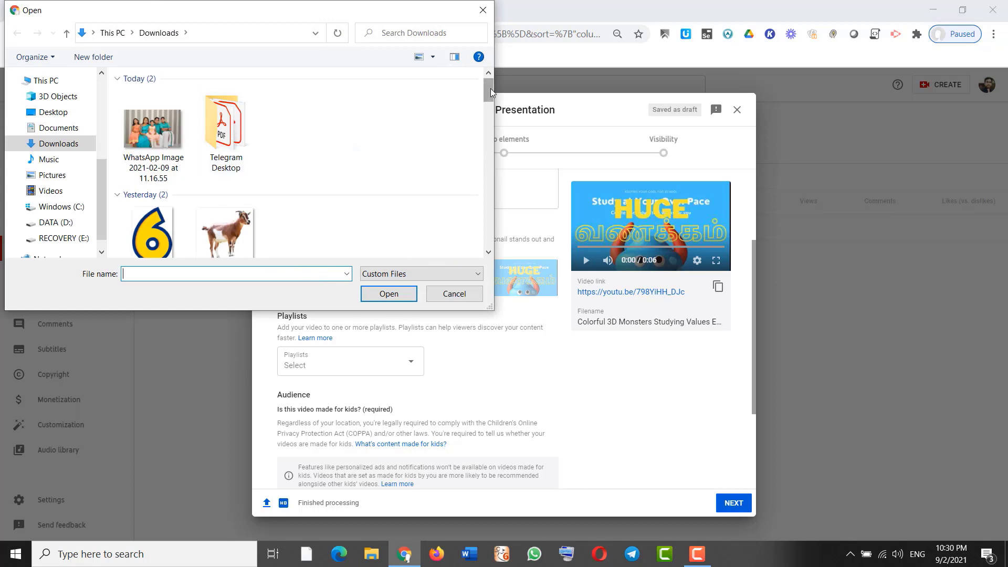
pyautogui.moveTo(491, 88)
pyautogui.mouseDown()
pyautogui.moveTo(491, 105)
pyautogui.moveTo(490, 88)
pyautogui.mouseUp()
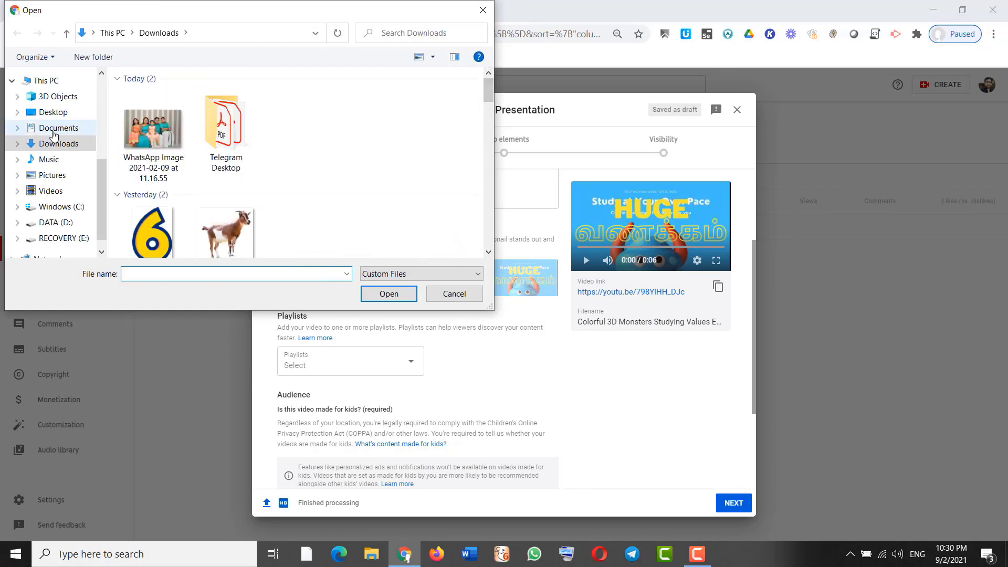
pyautogui.click(52, 175)
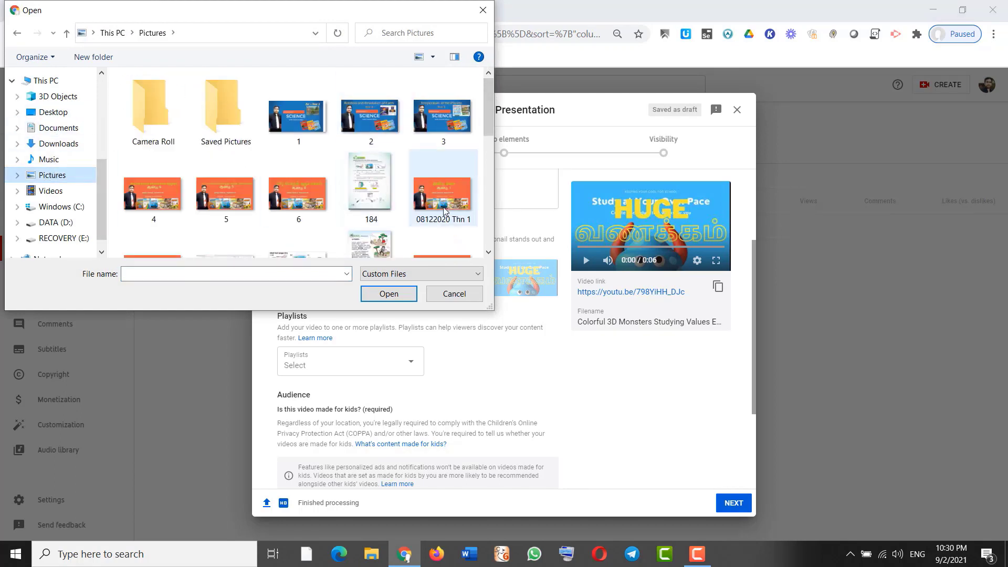
pyautogui.click(444, 198)
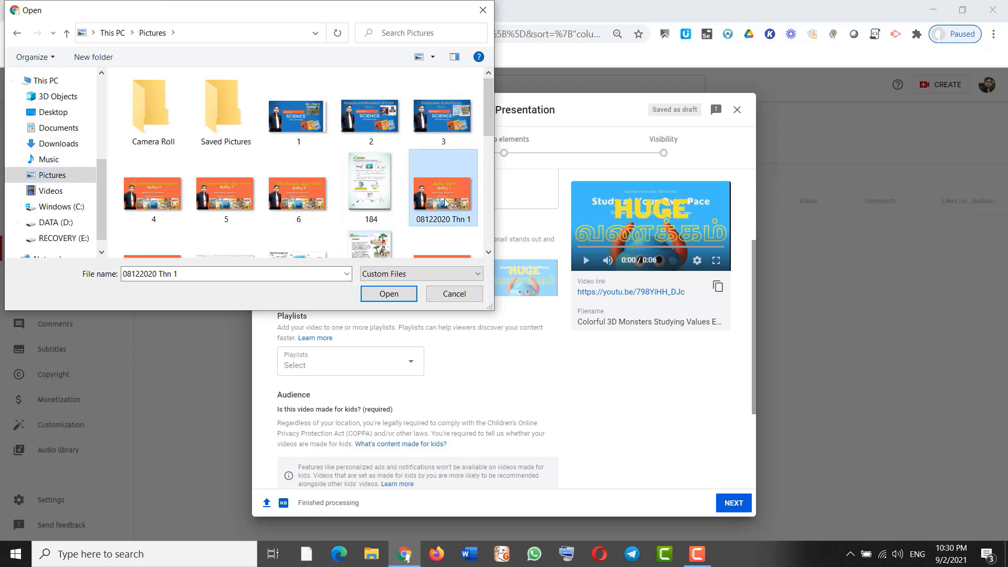
pyautogui.click(388, 294)
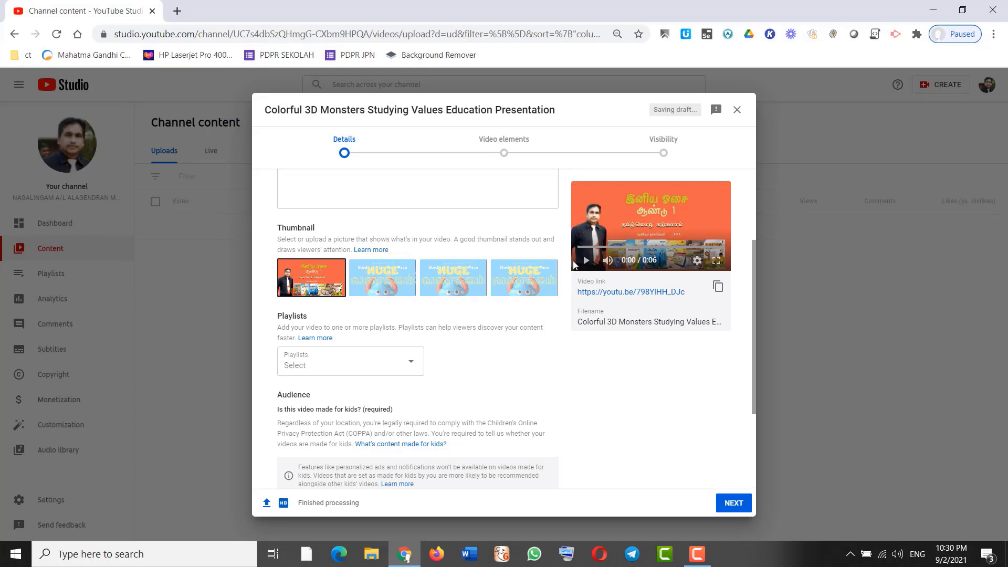
# Create a new playlist titled "PDPR Tamil" for the video.
pyautogui.click(331, 369)
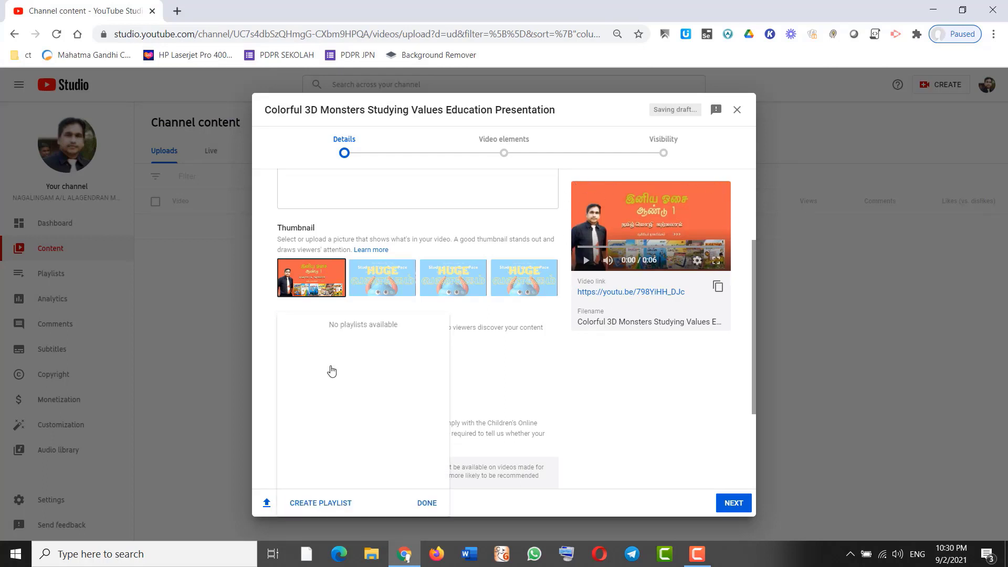
pyautogui.click(498, 379)
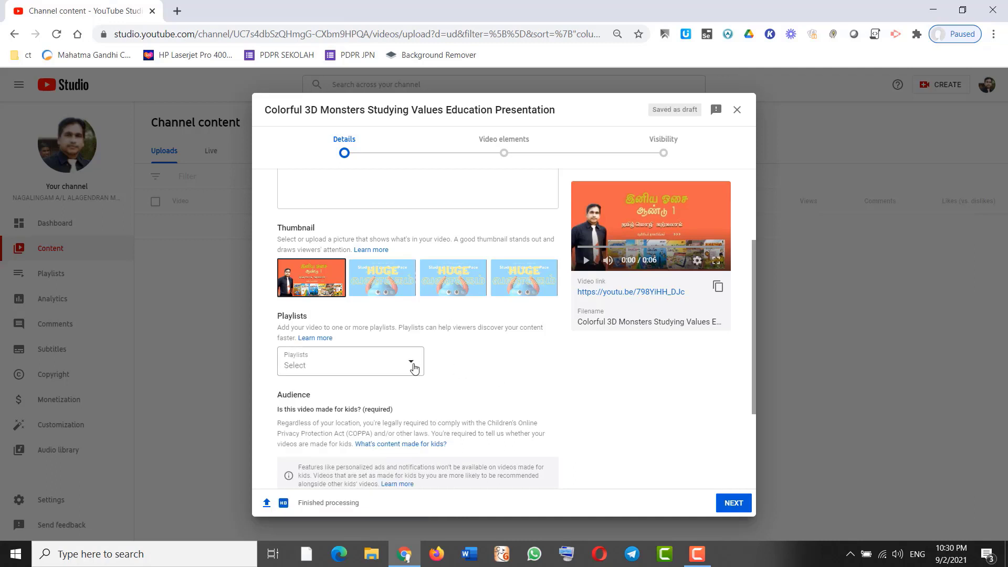
pyautogui.click(413, 369)
pyautogui.click(324, 505)
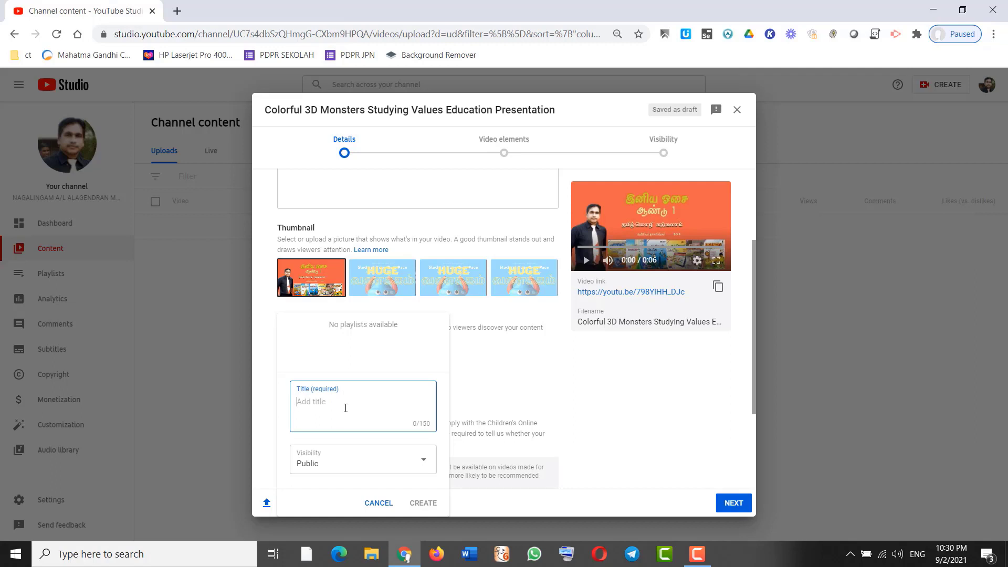
pyautogui.write('PDPR Tamil')
pyautogui.click(420, 505)
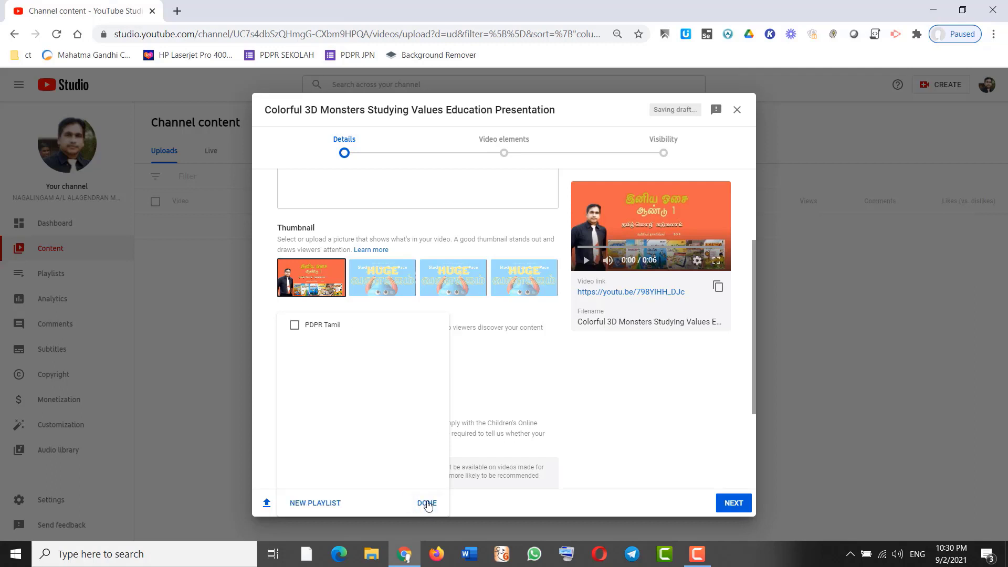
# Create another playlist titled "PDPR Matematik" and assign the video to both PDPR playlists.
pyautogui.click(322, 506)
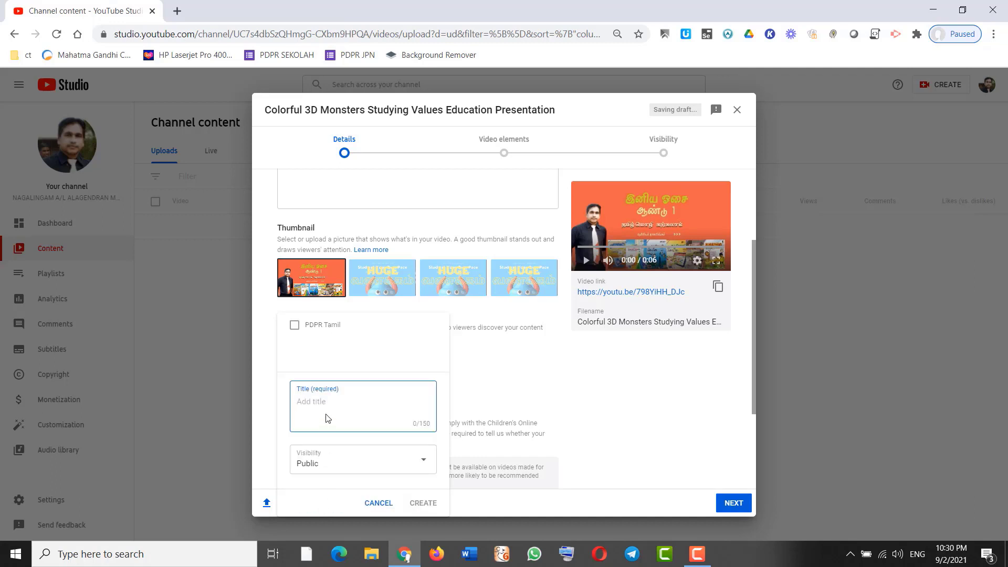
pyautogui.write('PDPR Matematik')
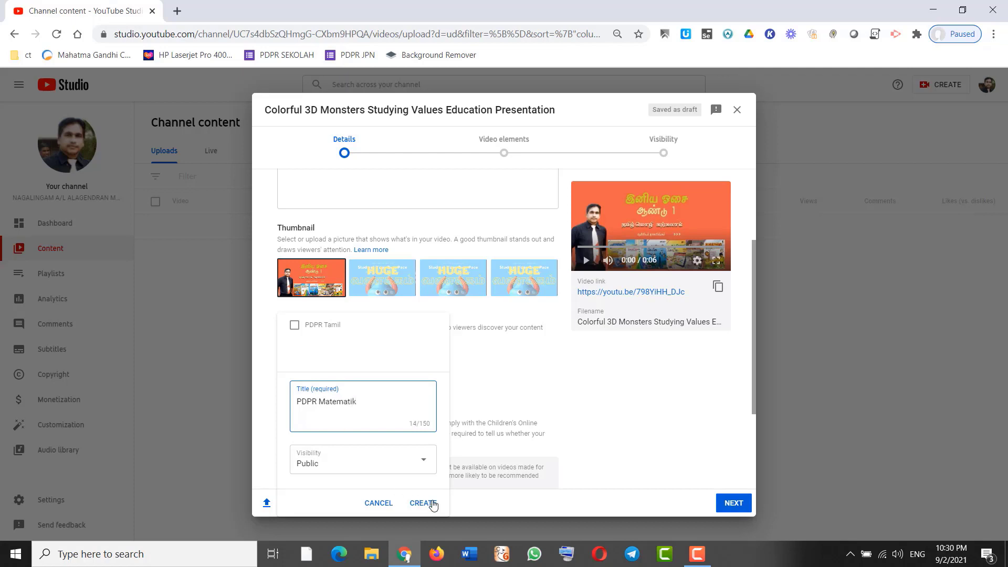
pyautogui.click(427, 503)
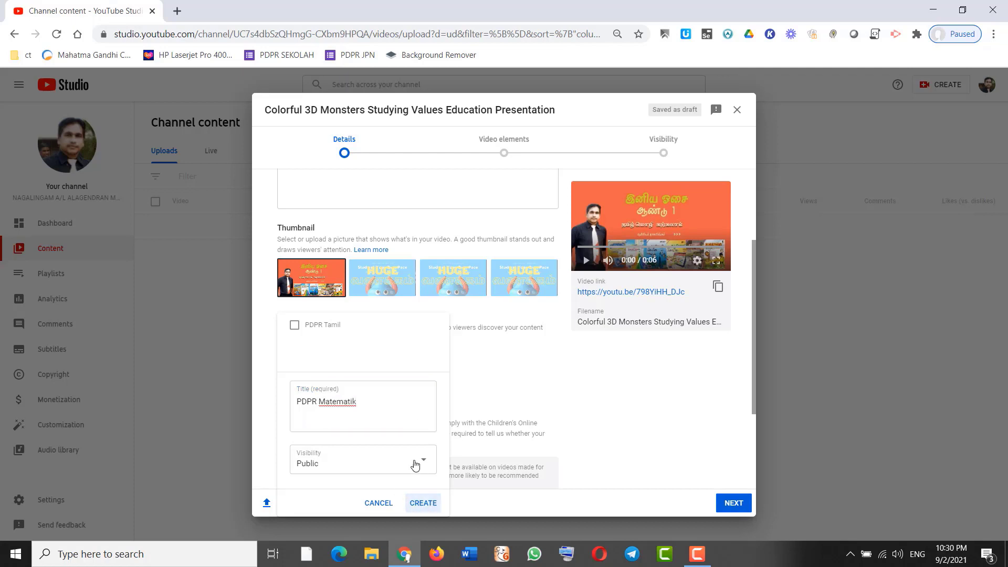
pyautogui.click(370, 344)
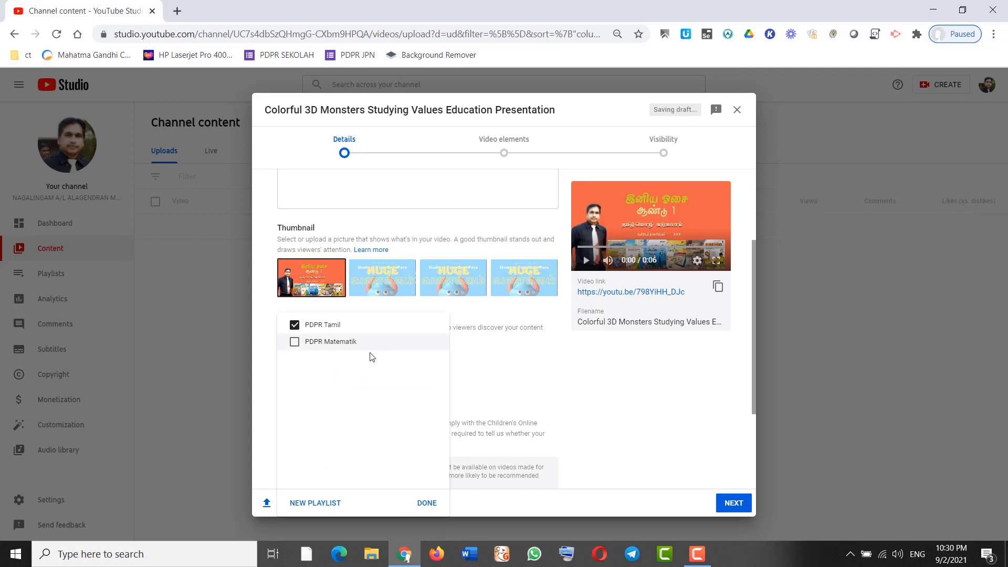
pyautogui.click(492, 379)
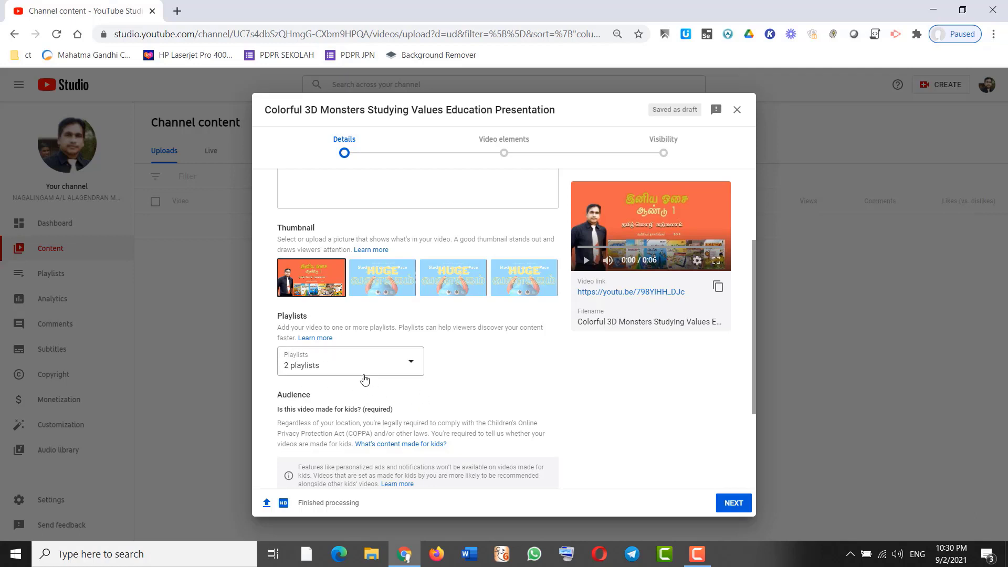
# Set the video's audience to not made for kids.
pyautogui.scroll(-1, 436, 366)
pyautogui.scroll(-2, 436, 366)
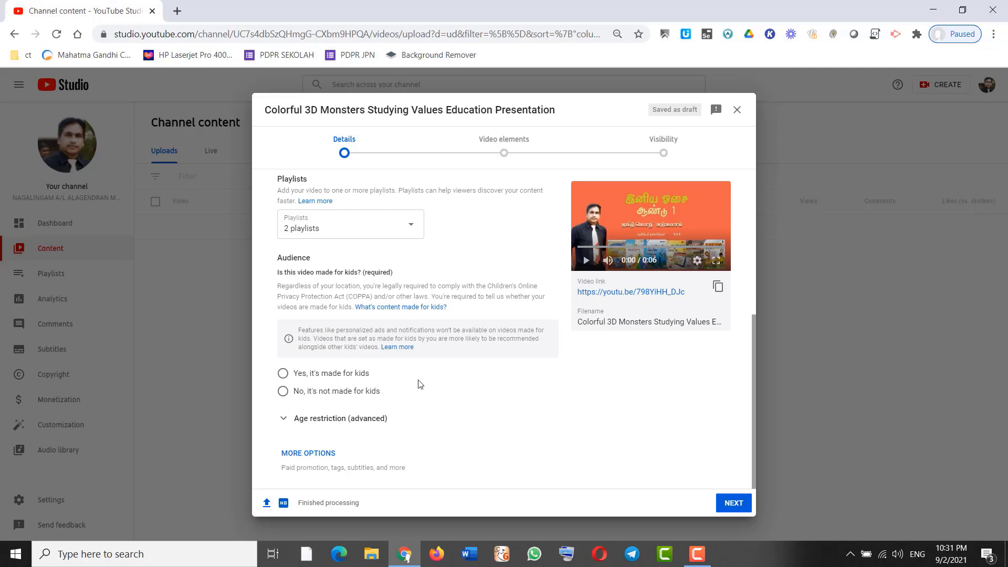
pyautogui.click(283, 391)
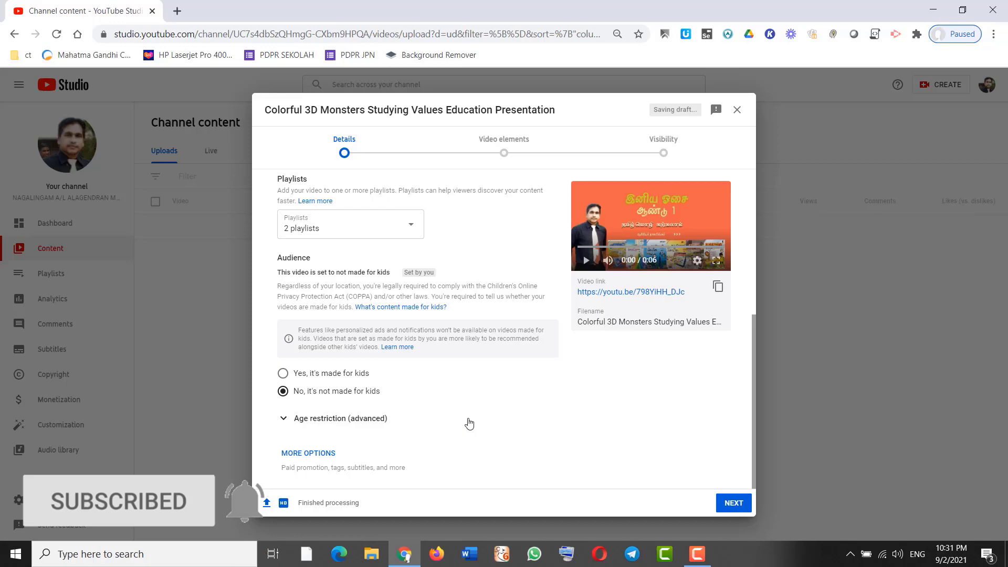
# Show the additional video options and add the tags Tamil, pdpr and malaysia.
pyautogui.click(304, 454)
pyautogui.scroll(-1, 478, 403)
pyautogui.scroll(-8, 478, 403)
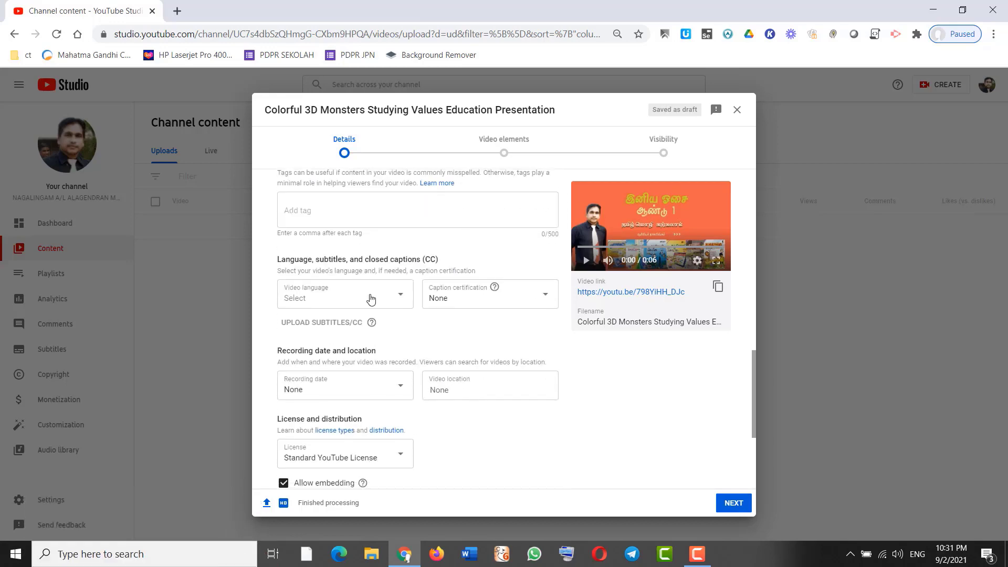
pyautogui.click(348, 220)
pyautogui.scroll(1, 360, 233)
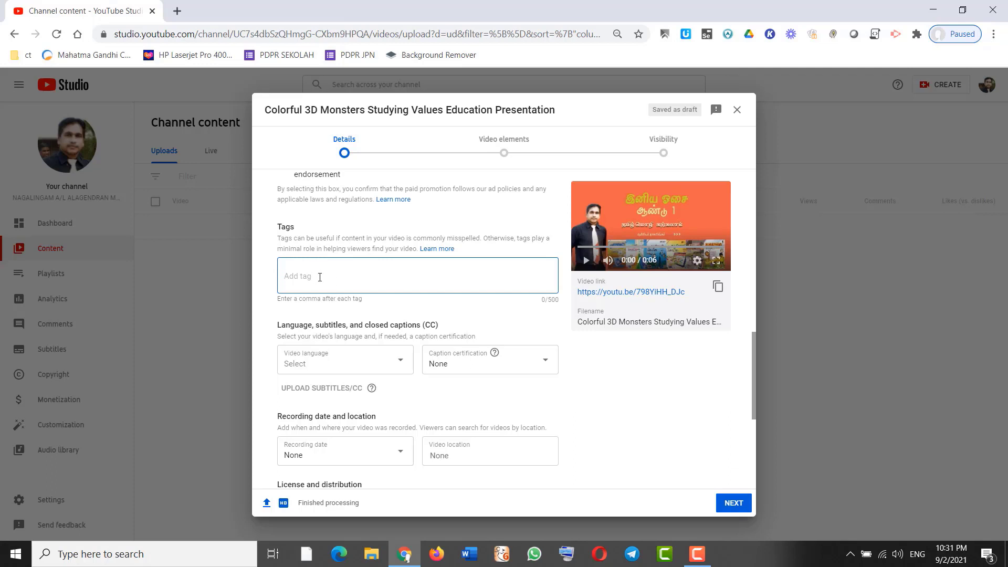
pyautogui.write('Tamil')
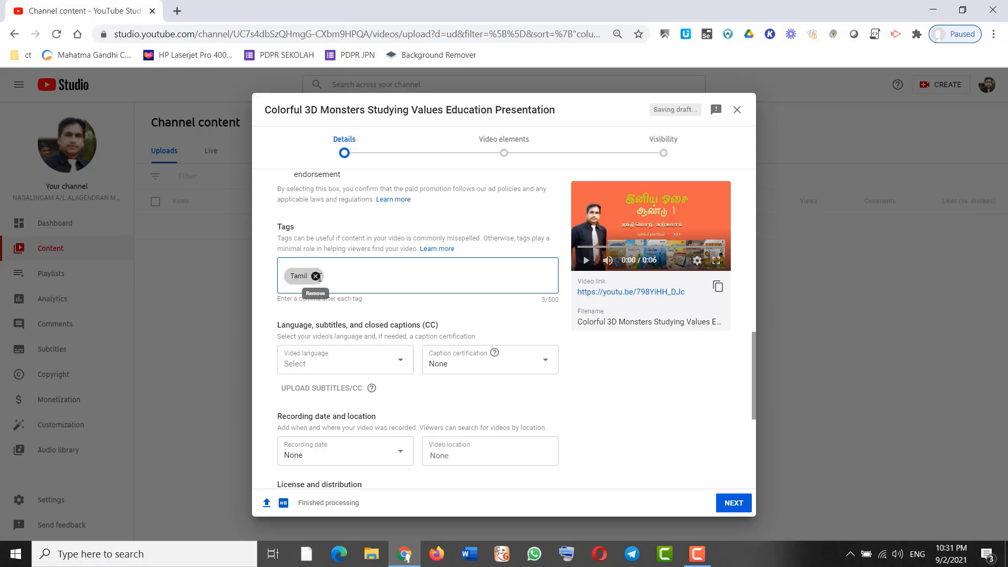
pyautogui.write(',pdpr')
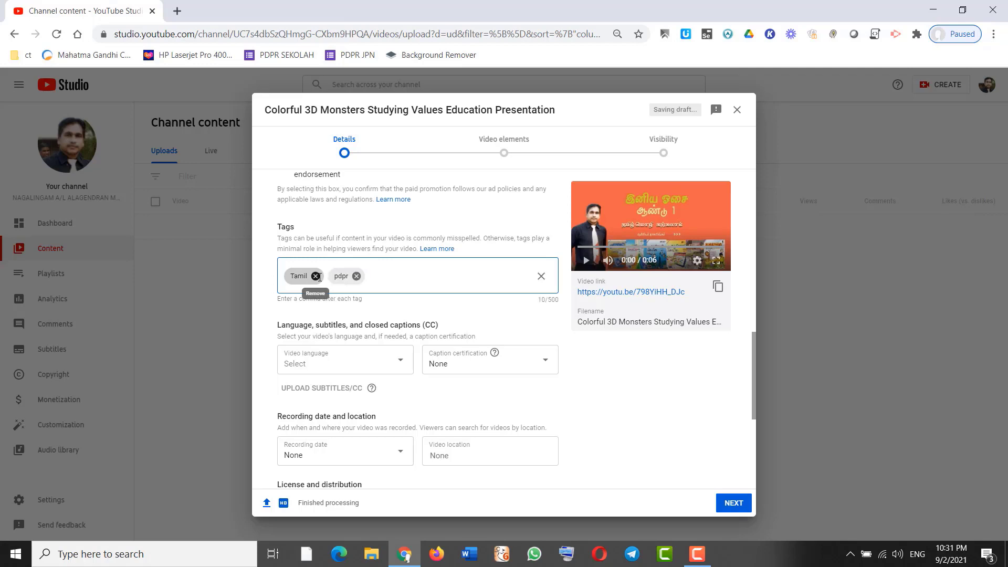
pyautogui.write(',malaysia,')
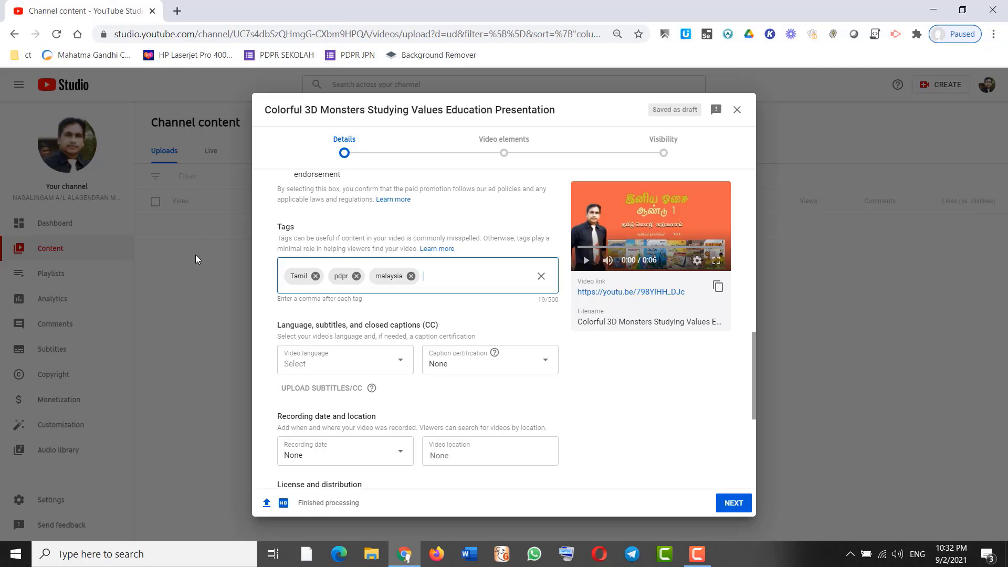
pyautogui.click(445, 280)
# Set the video's license to Standard YouTube License in the license and distribution settings.
pyautogui.scroll(-1, 475, 365)
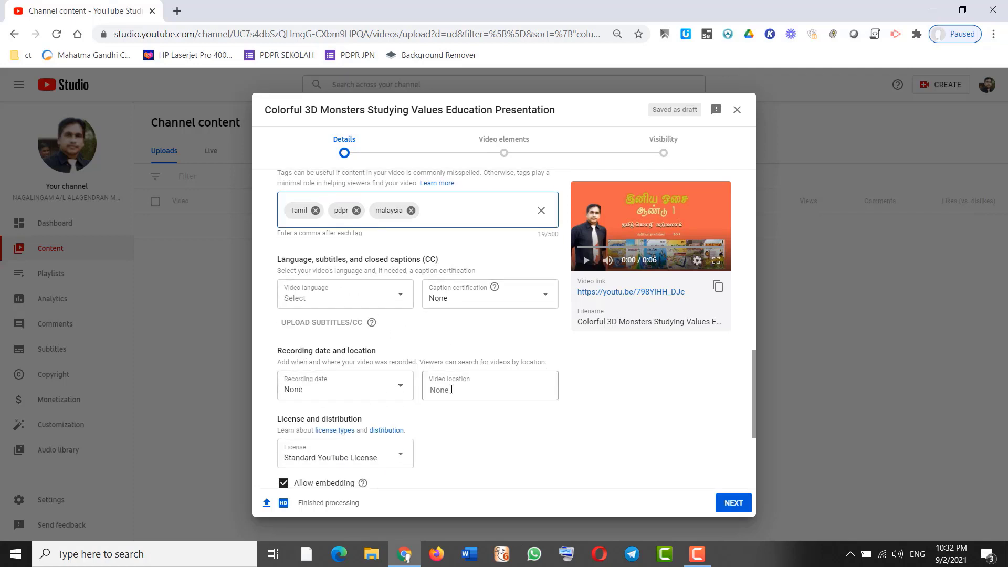
pyautogui.scroll(-3, 506, 386)
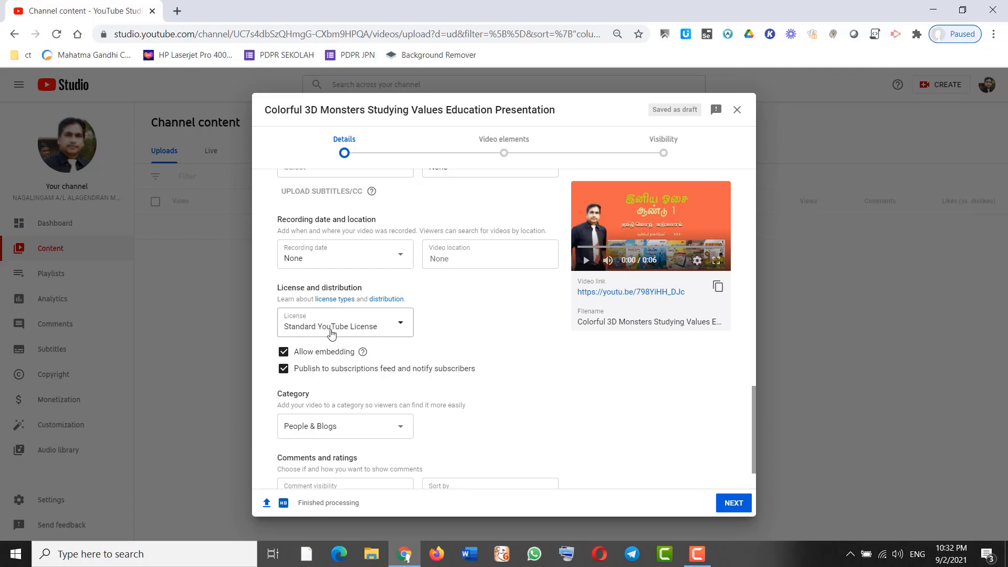
pyautogui.click(395, 326)
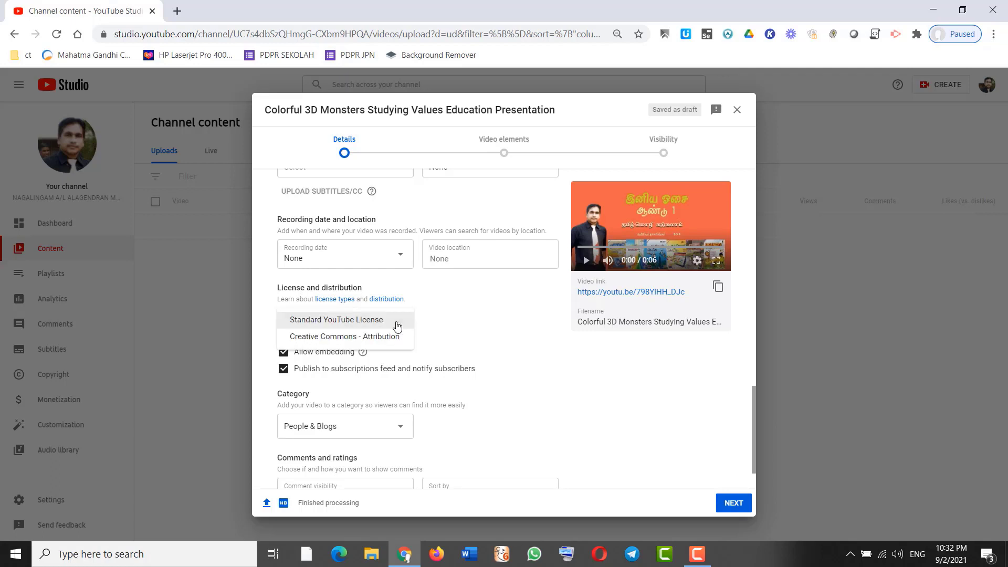
pyautogui.click(347, 319)
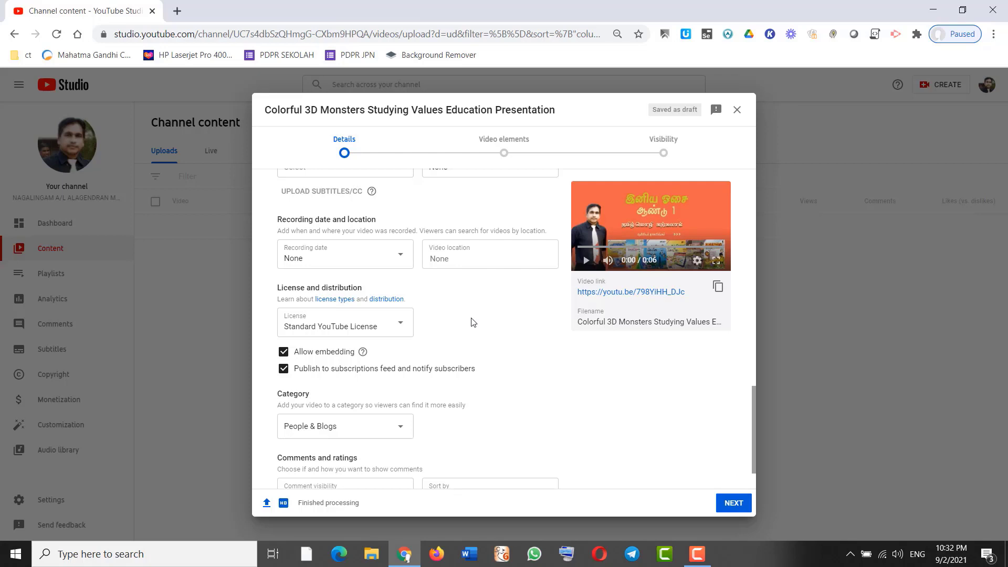
pyautogui.click(396, 333)
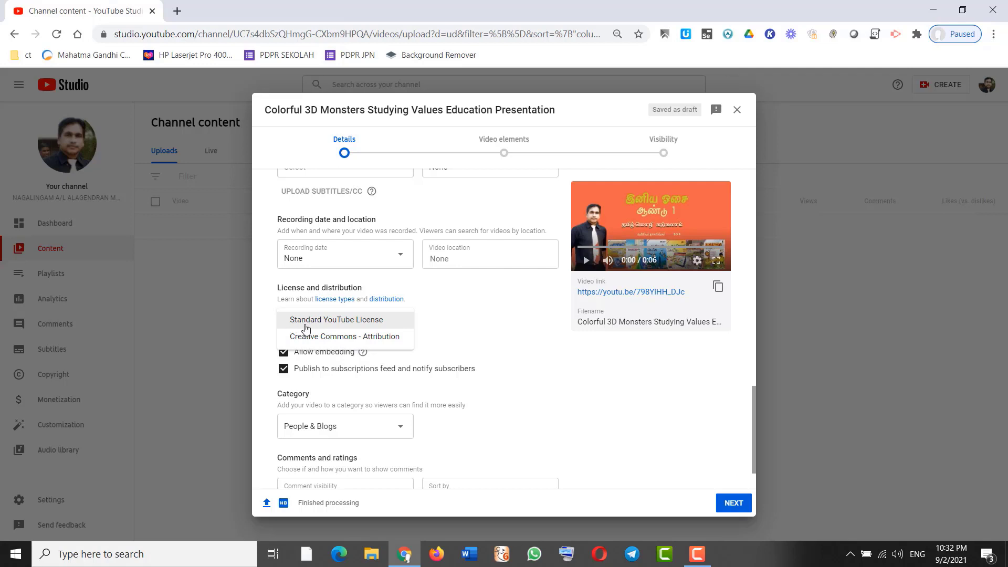
pyautogui.click(360, 325)
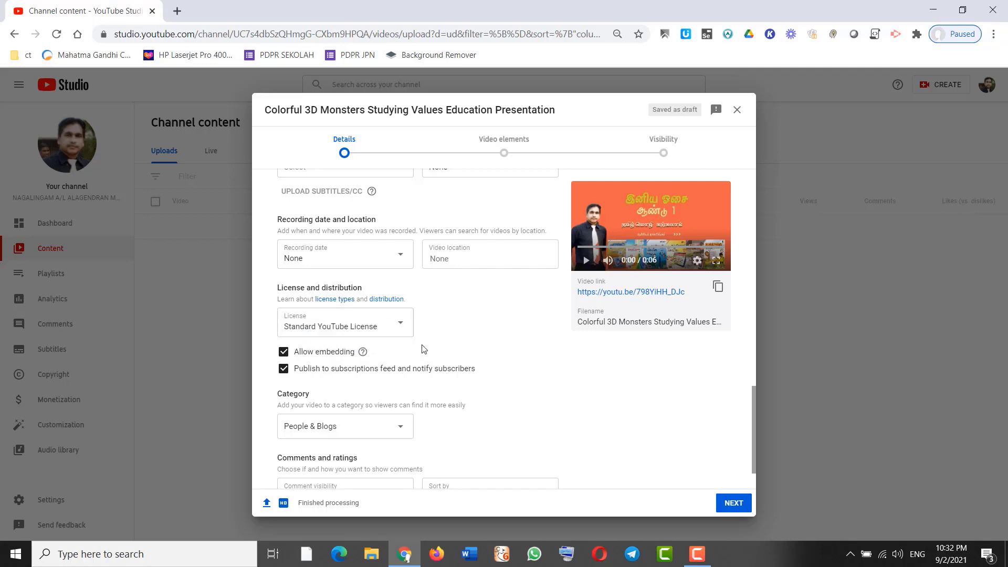
# Continue past the video elements without adding any and publish the video with Public visibility.
pyautogui.scroll(-1, 363, 389)
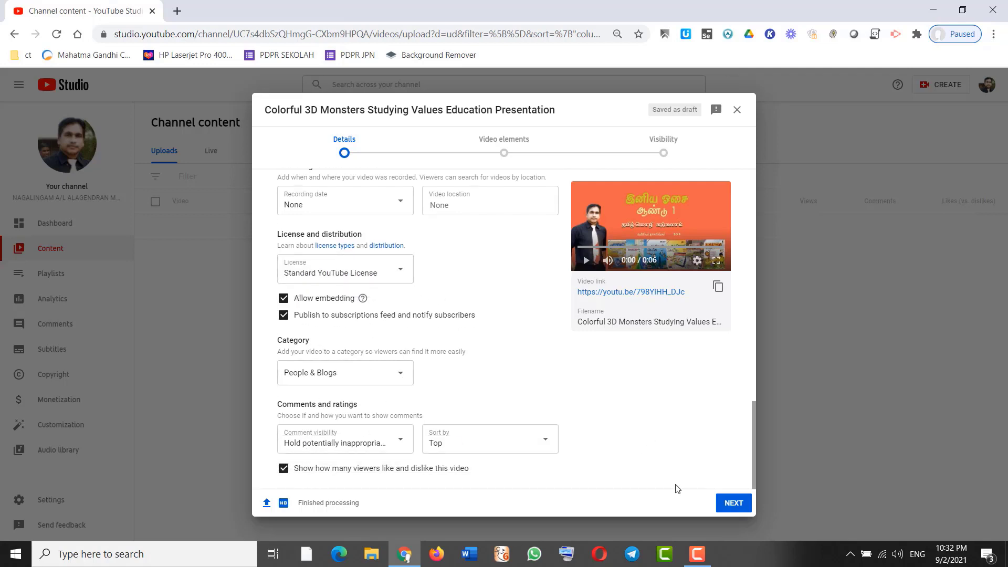
pyautogui.click(733, 503)
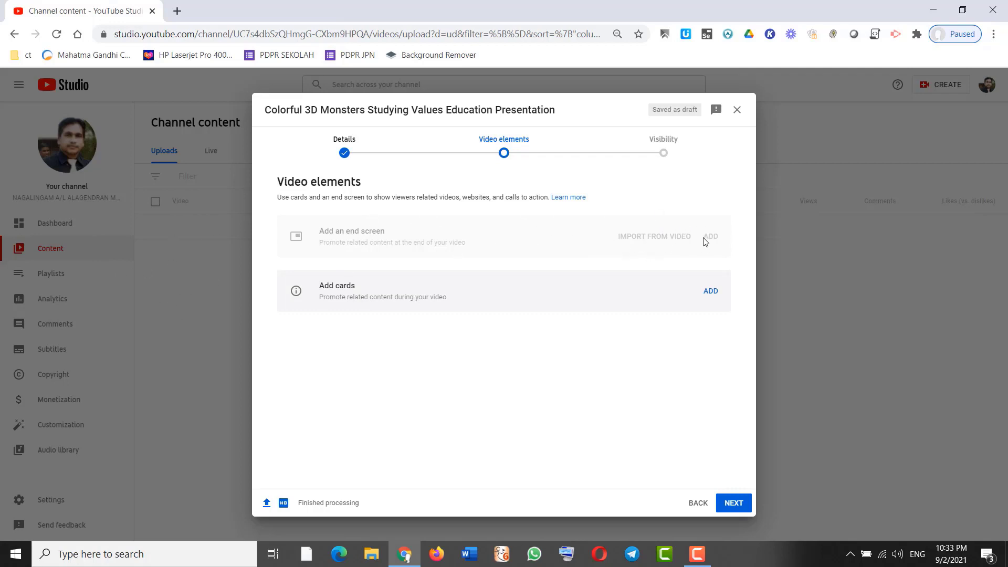
pyautogui.moveTo(677, 235)
pyautogui.click(735, 506)
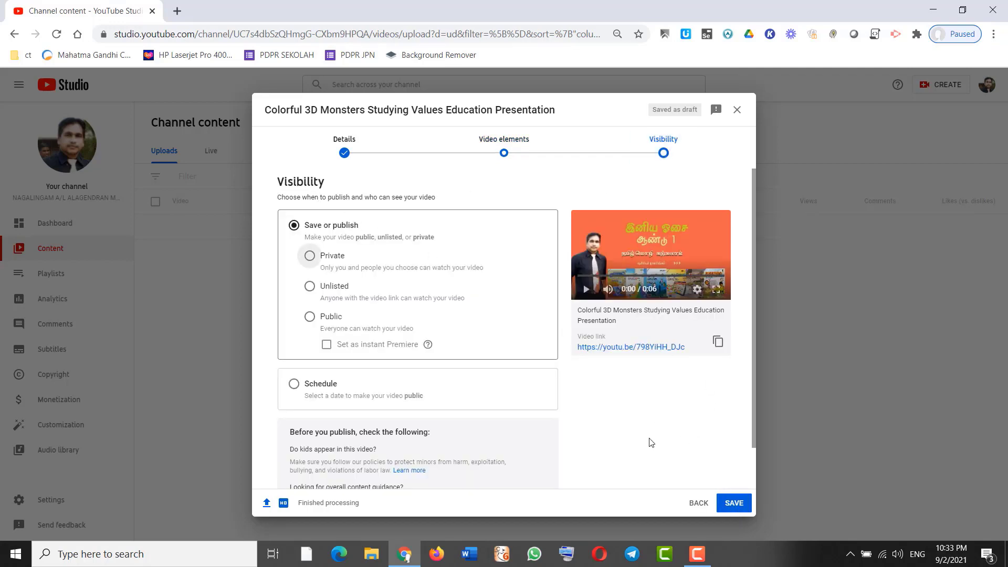
pyautogui.click(310, 316)
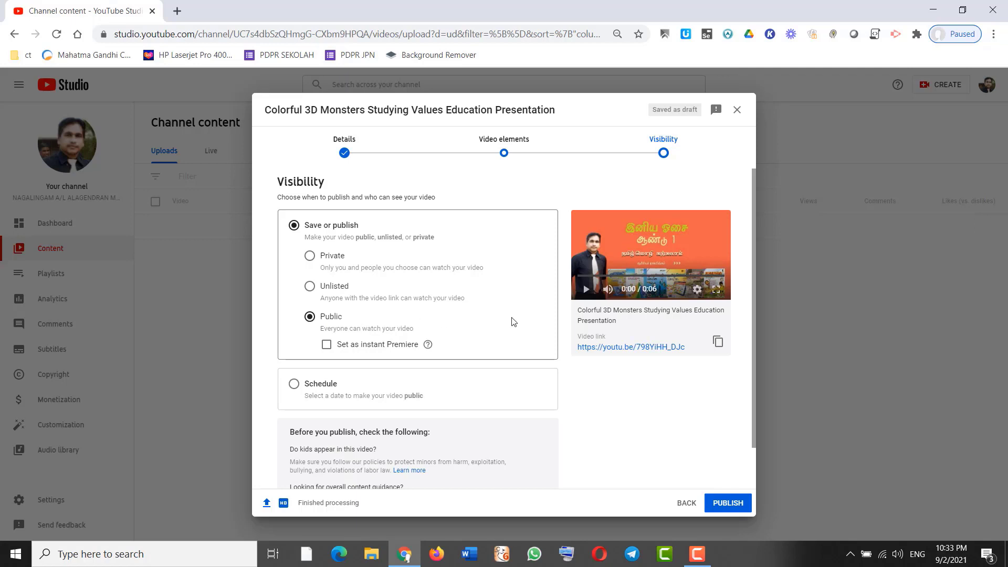
pyautogui.click(733, 505)
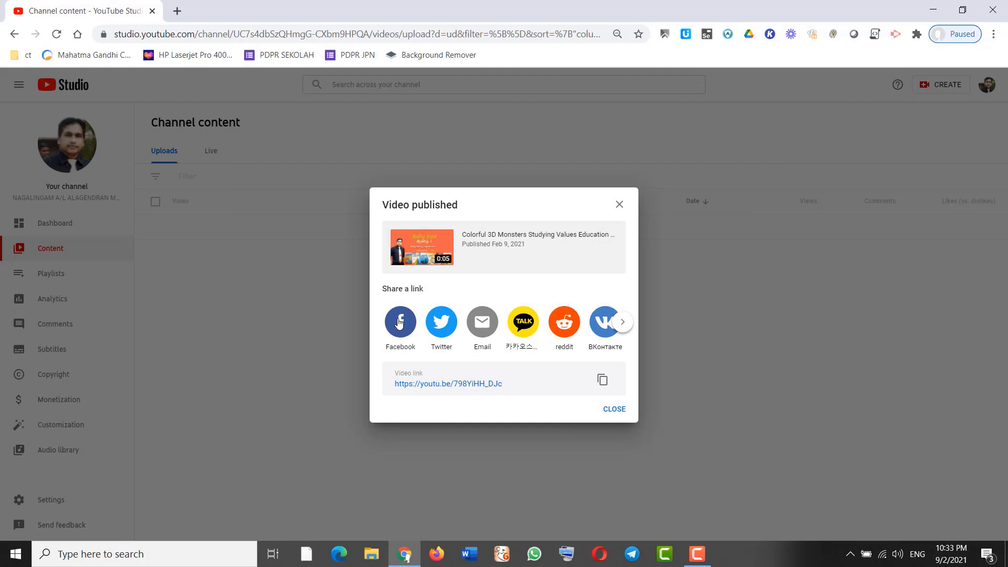
# Look through the sharing options for the published video and copy its video link.
pyautogui.click(623, 323)
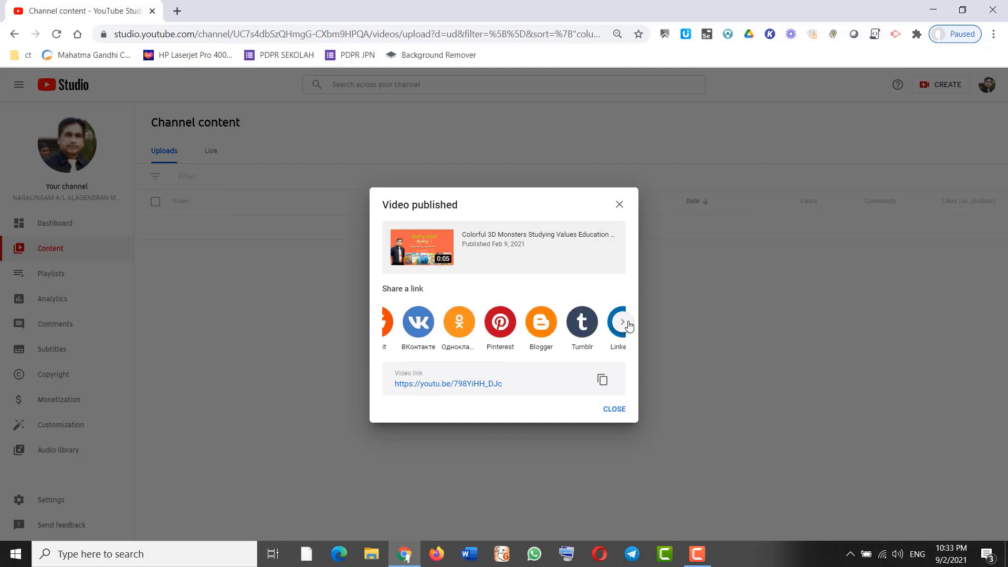
pyautogui.click(623, 322)
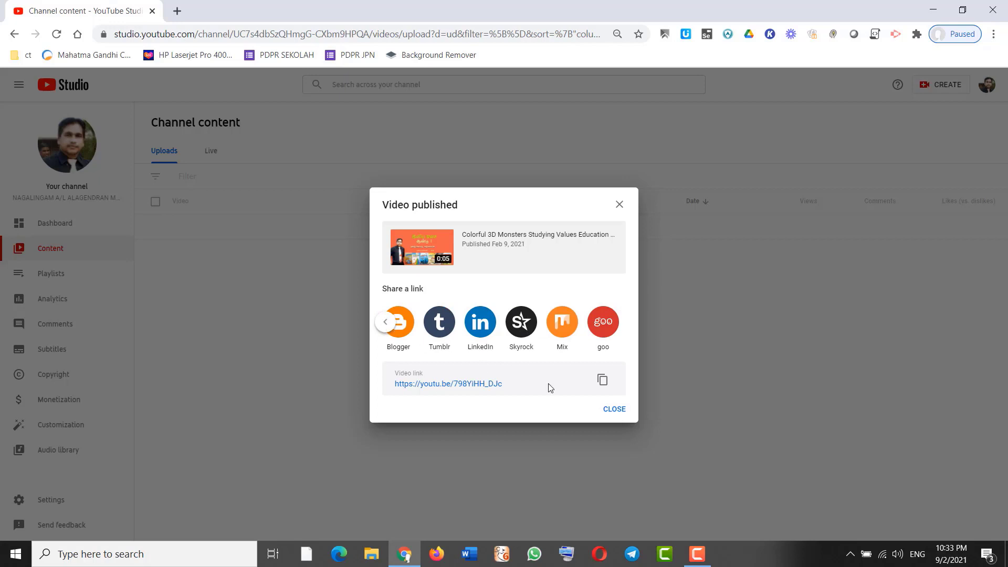
pyautogui.click(603, 382)
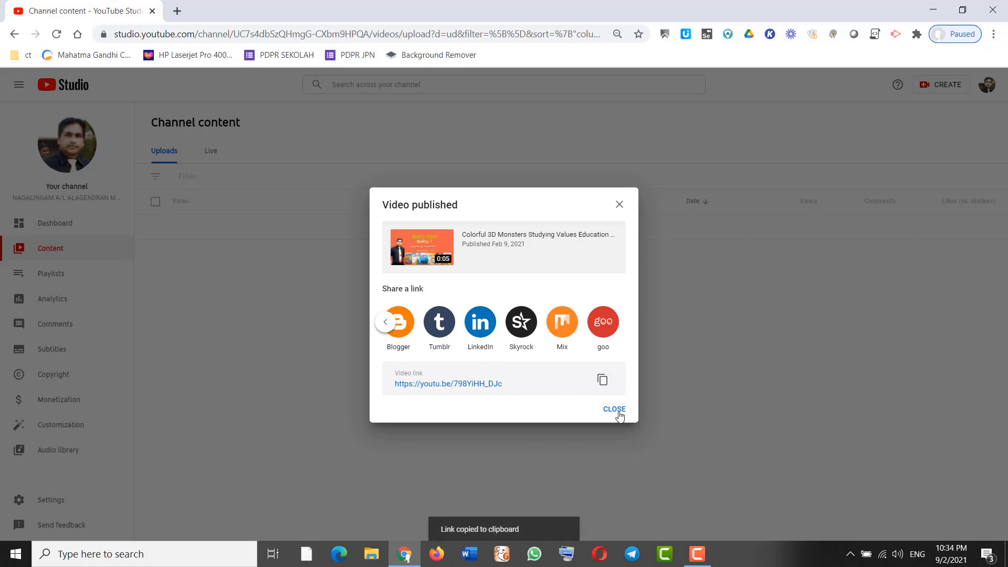
pyautogui.click(614, 409)
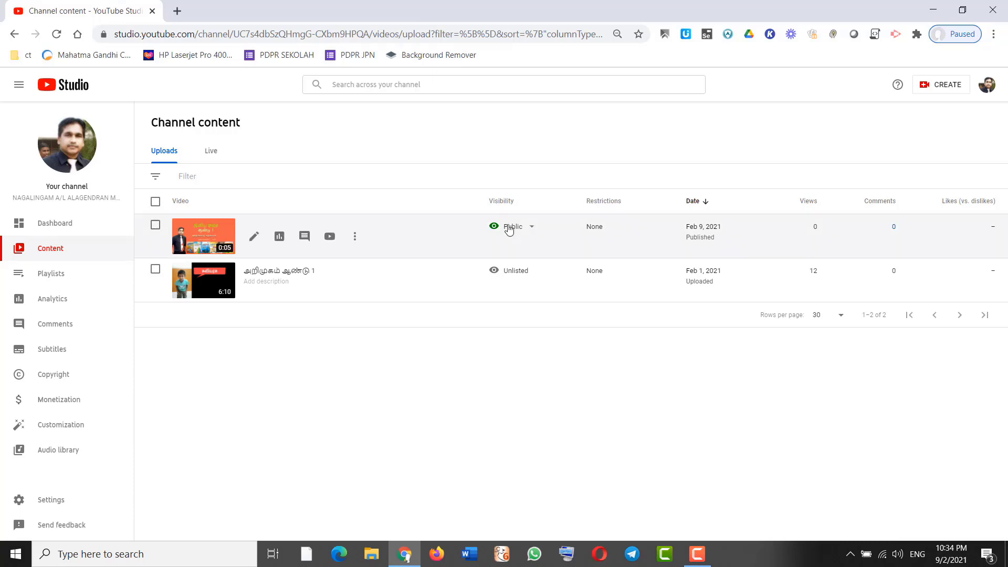
# Change the visibility of the Colorful 3D Monsters Studying Values Education Presentation video to Private.
pyautogui.click(524, 228)
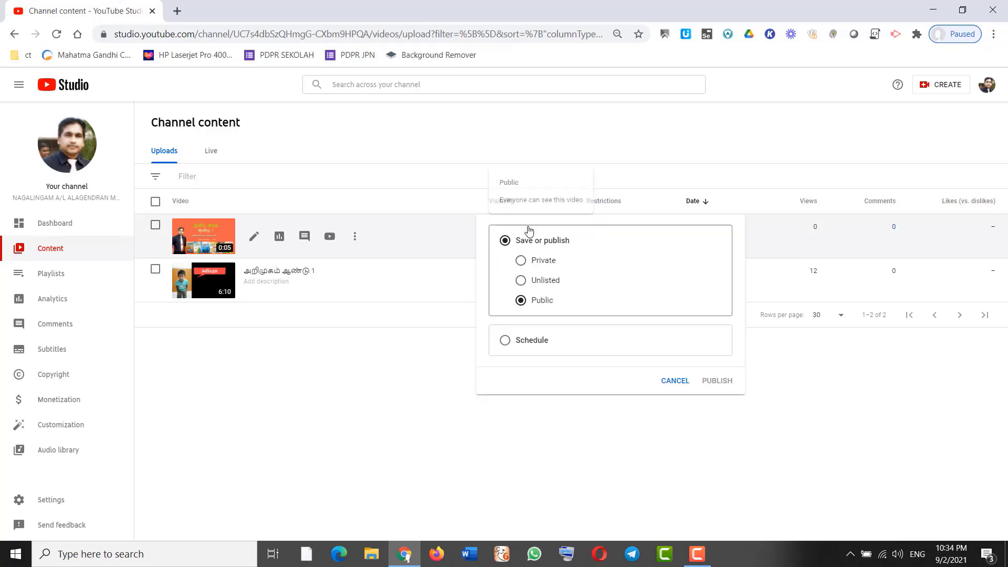
pyautogui.click(522, 261)
pyautogui.click(727, 404)
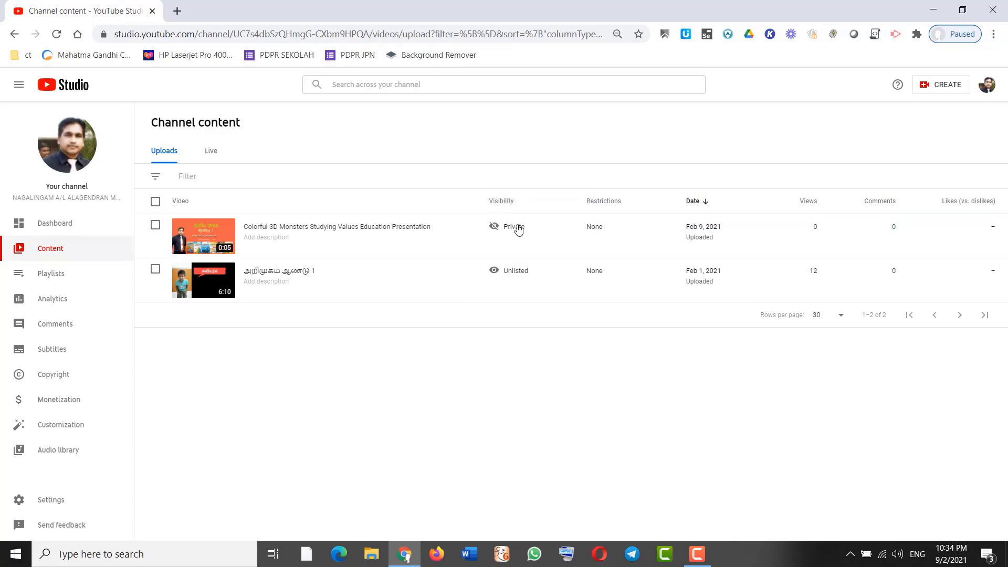
pyautogui.moveTo(532, 269)
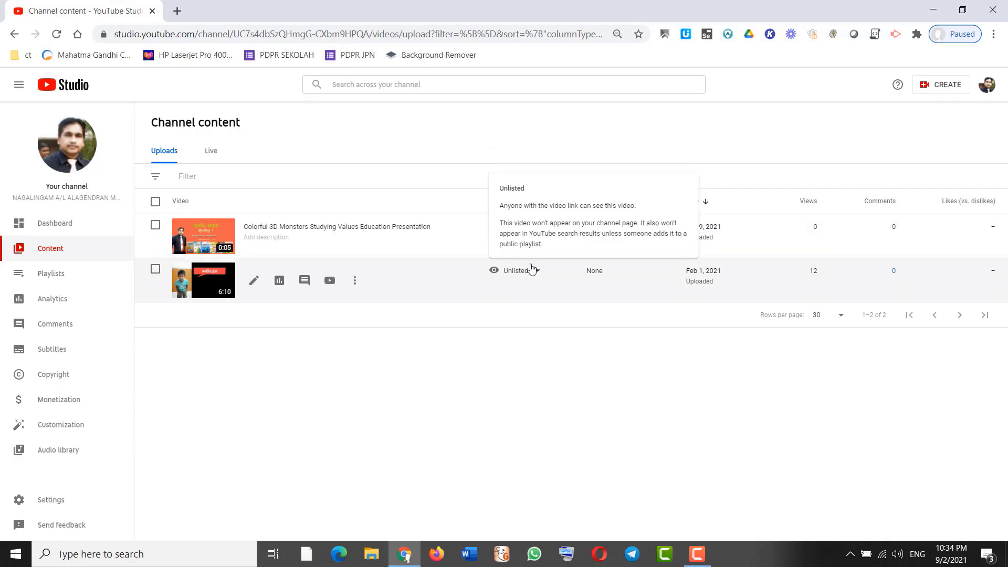
# Return to the YouTube home page and open the channel's content list in YouTube Studio.
pyautogui.hotkey('alt', 'Left')
pyautogui.hotkey('alt', 'Left')
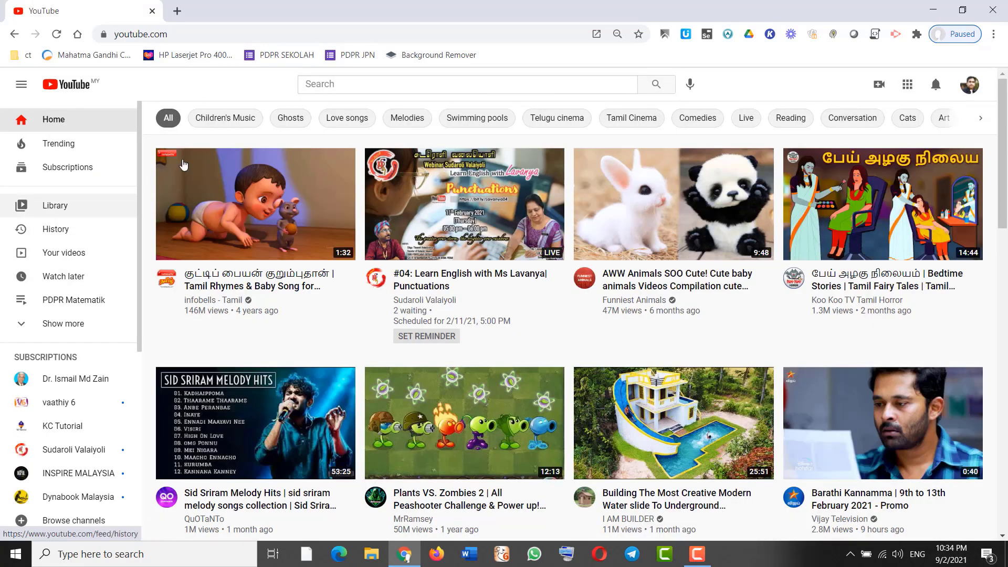
pyautogui.click(971, 86)
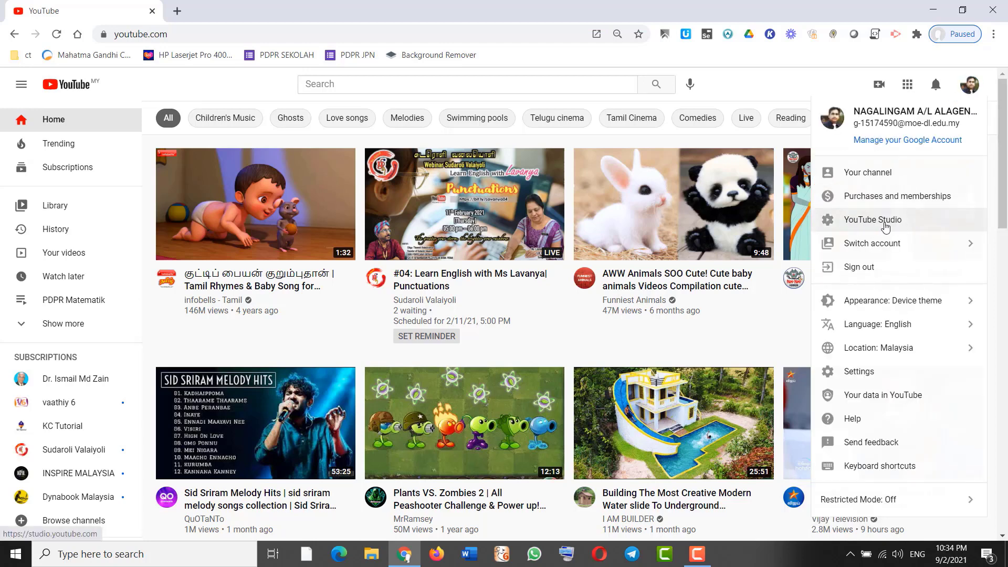
pyautogui.click(867, 230)
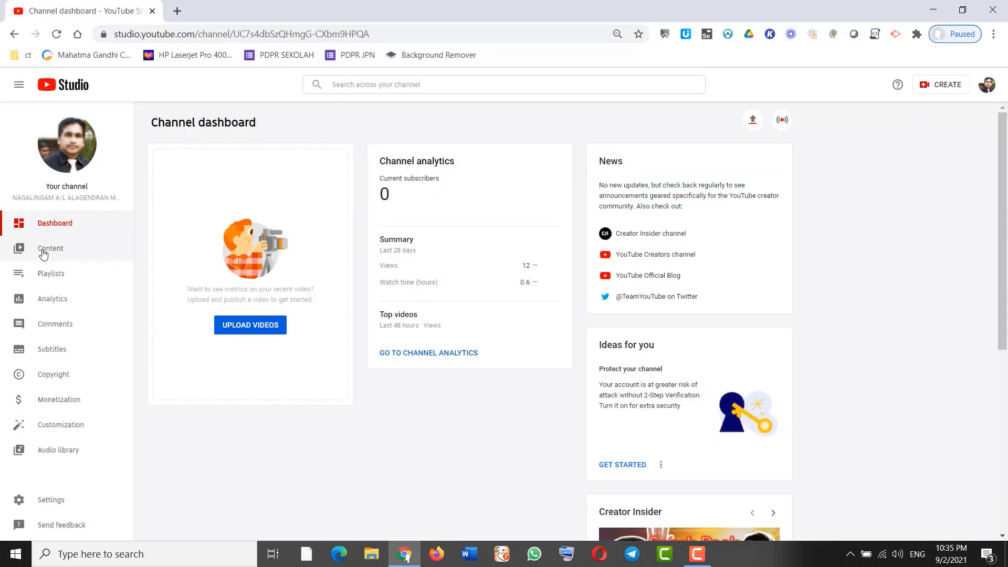
pyautogui.click(45, 252)
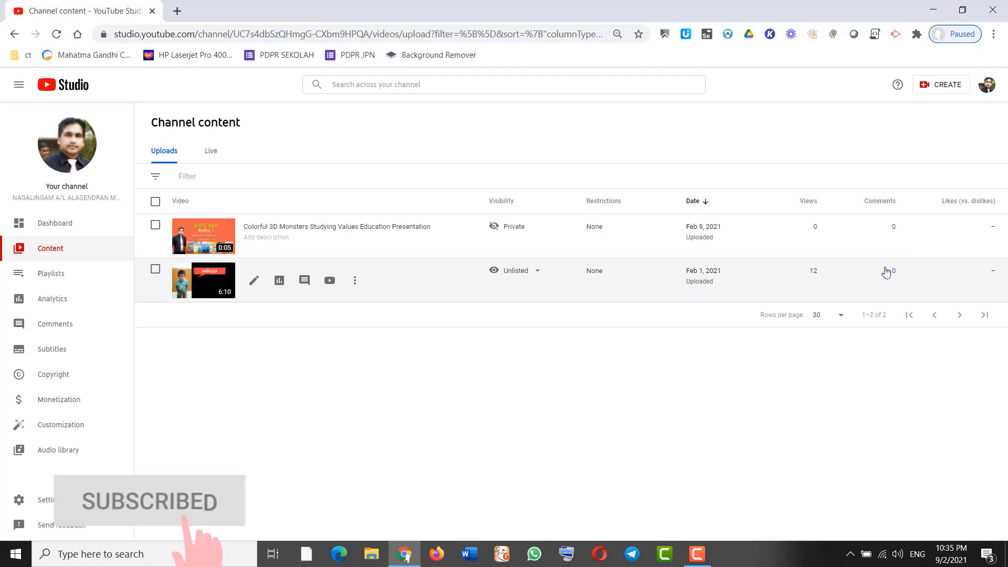
# Open the details of the older unlisted video, examine its title and description fields, and go back.
pyautogui.moveTo(987, 271)
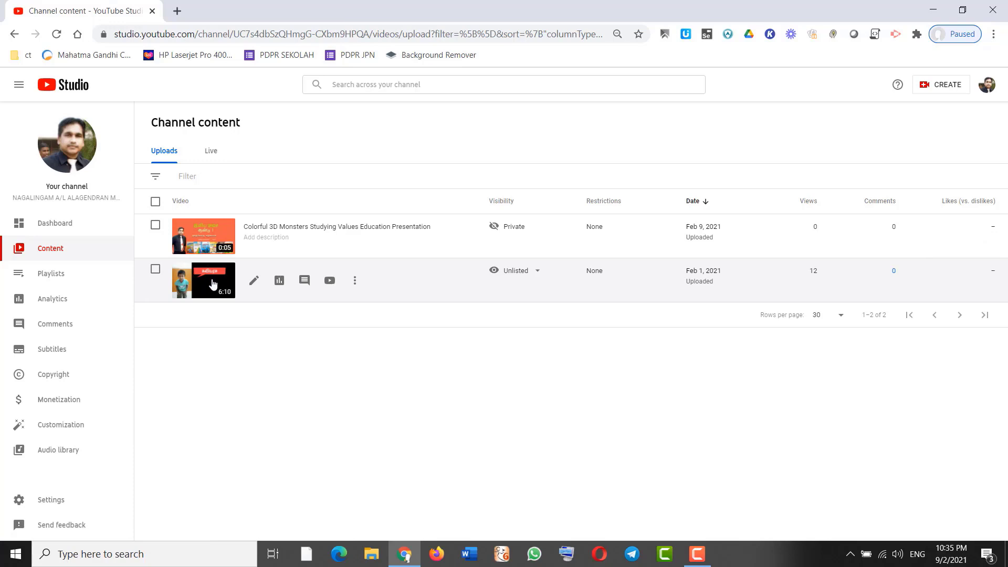
pyautogui.click(254, 283)
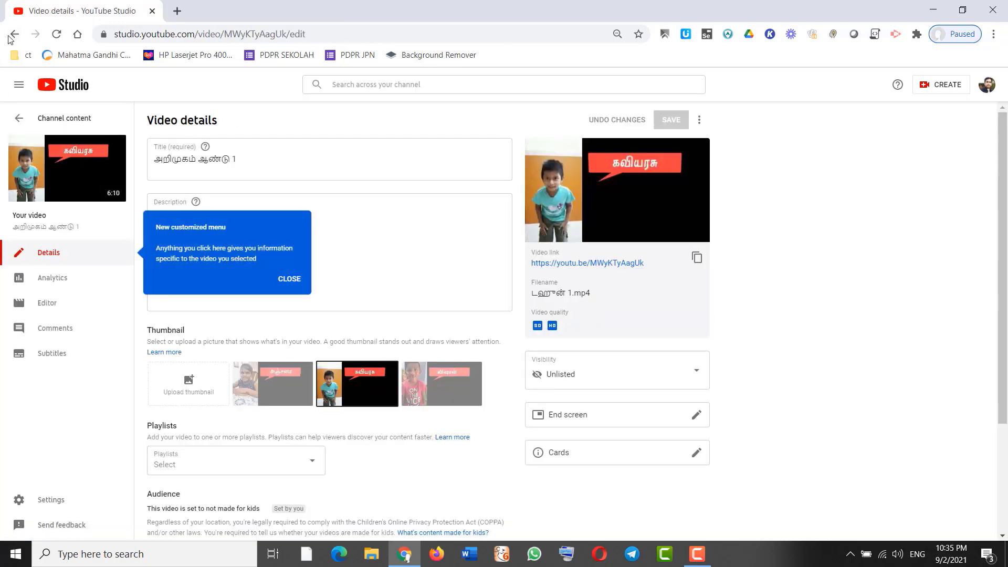
pyautogui.rightClick(11, 37)
pyautogui.tripleClick(403, 160)
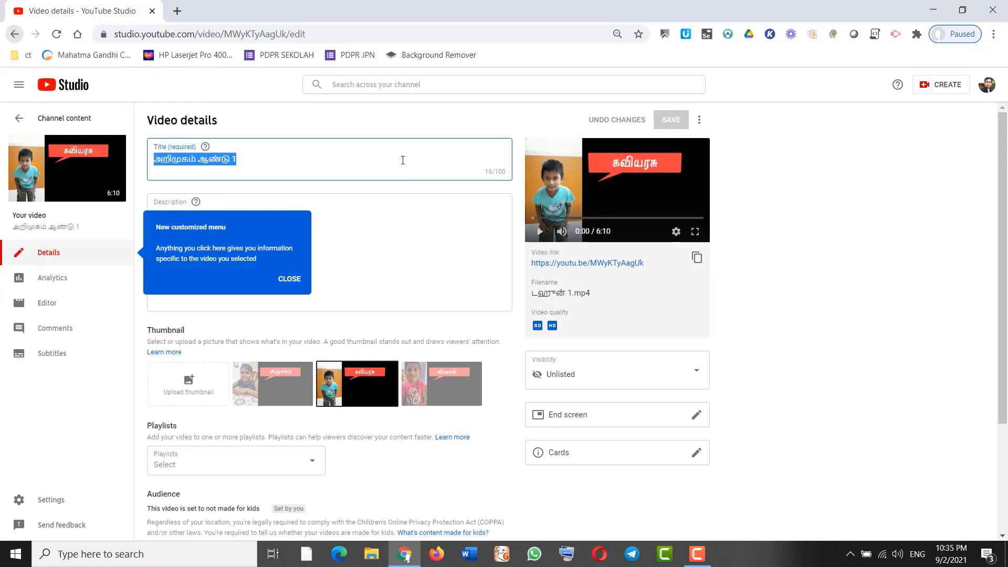
pyautogui.click(373, 245)
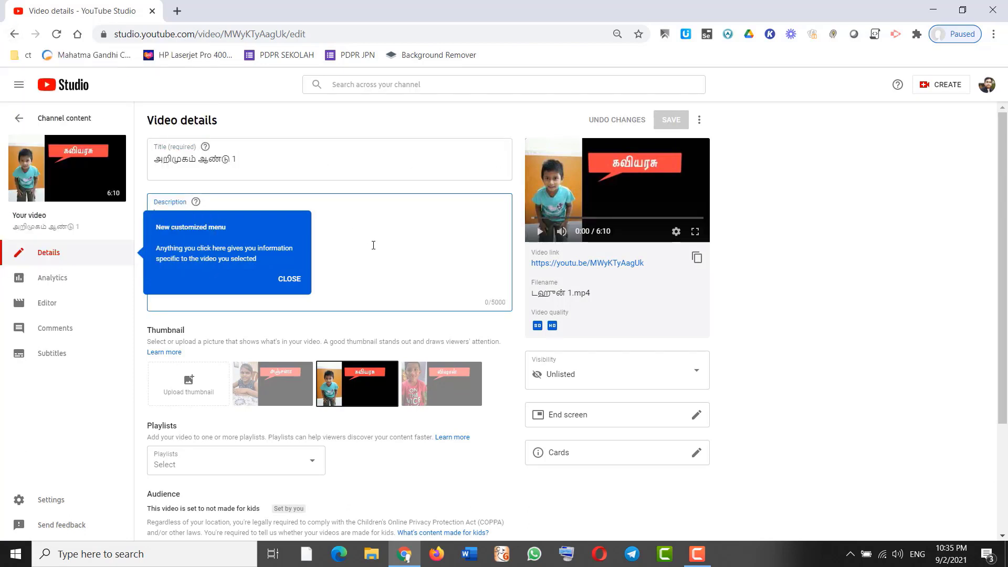
pyautogui.click(13, 35)
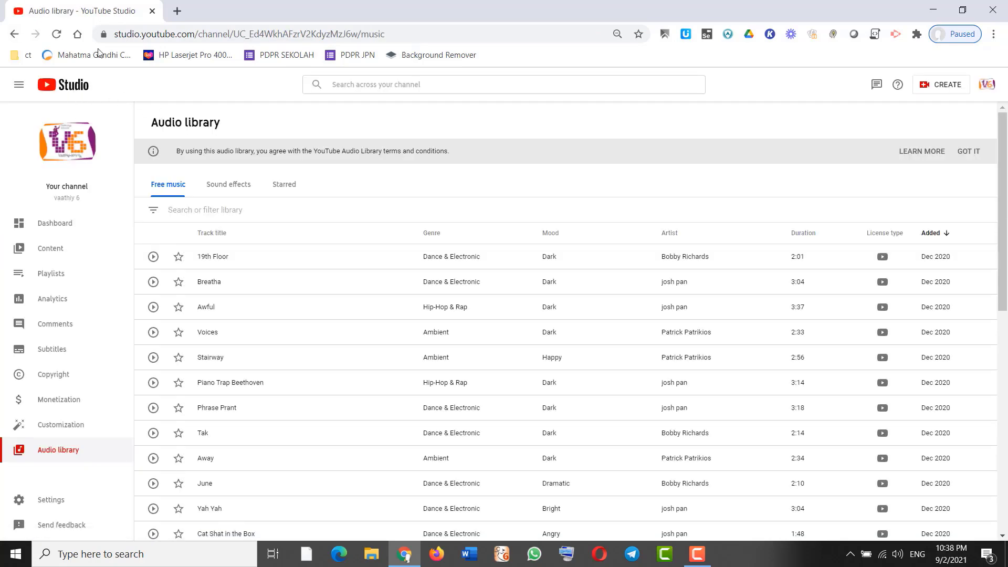
# Go to the YouTube home page and check which account is signed in.
pyautogui.click(175, 34)
pyautogui.write('youtube')
pyautogui.press('Return')
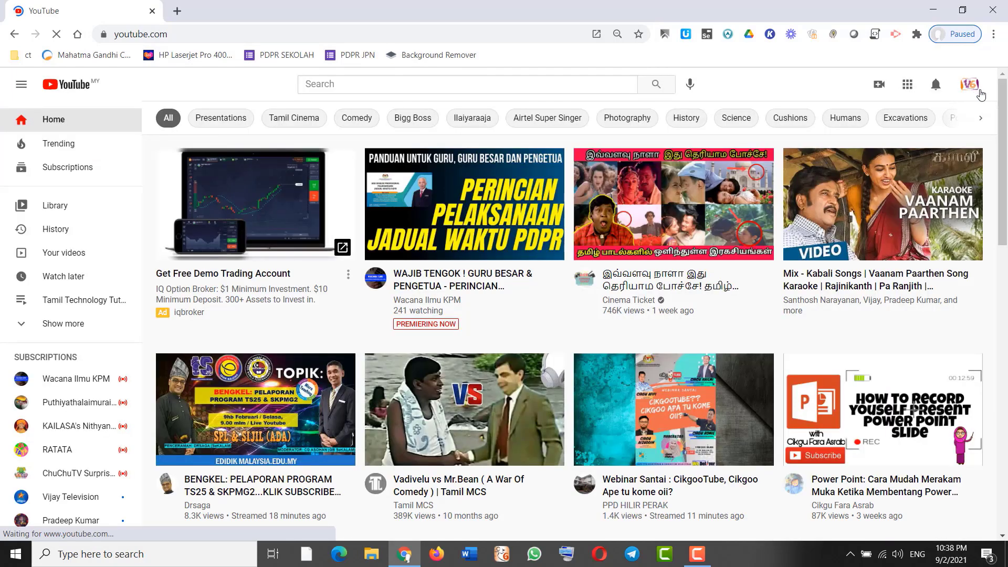
pyautogui.click(973, 89)
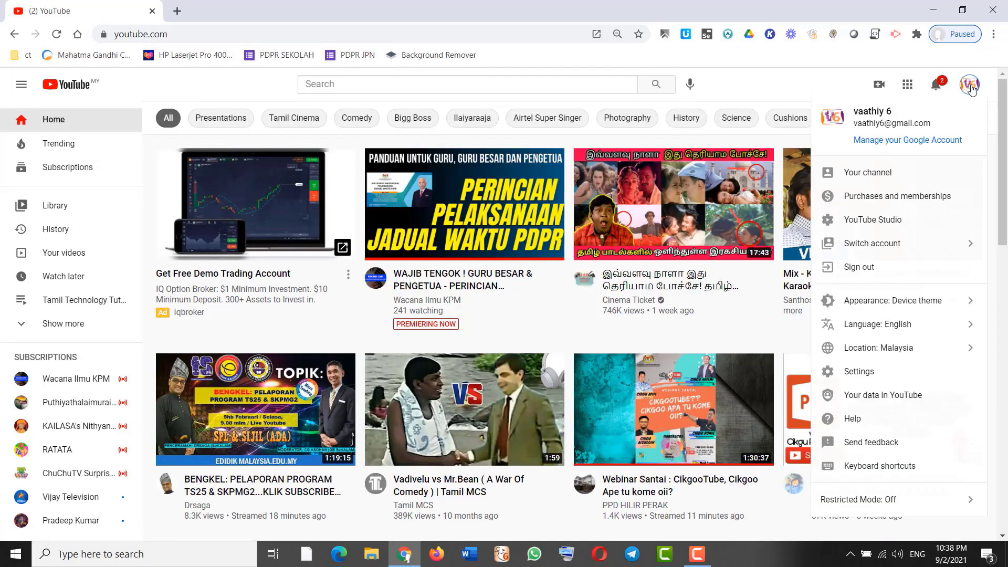
pyautogui.click(973, 89)
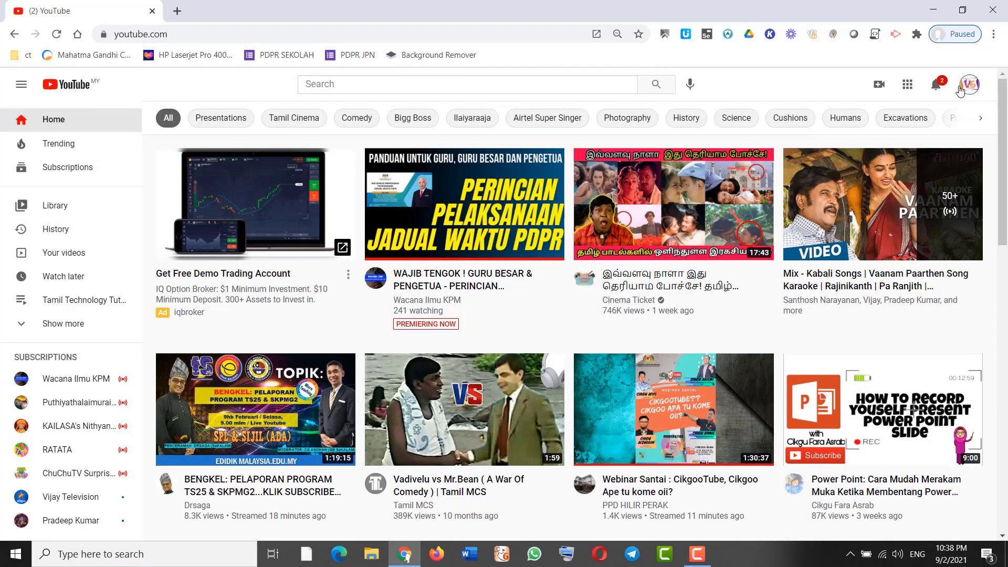
# Show the video upload dialog for the vaathiy 6 channel and close it without selecting a file.
pyautogui.click(879, 84)
pyautogui.click(921, 123)
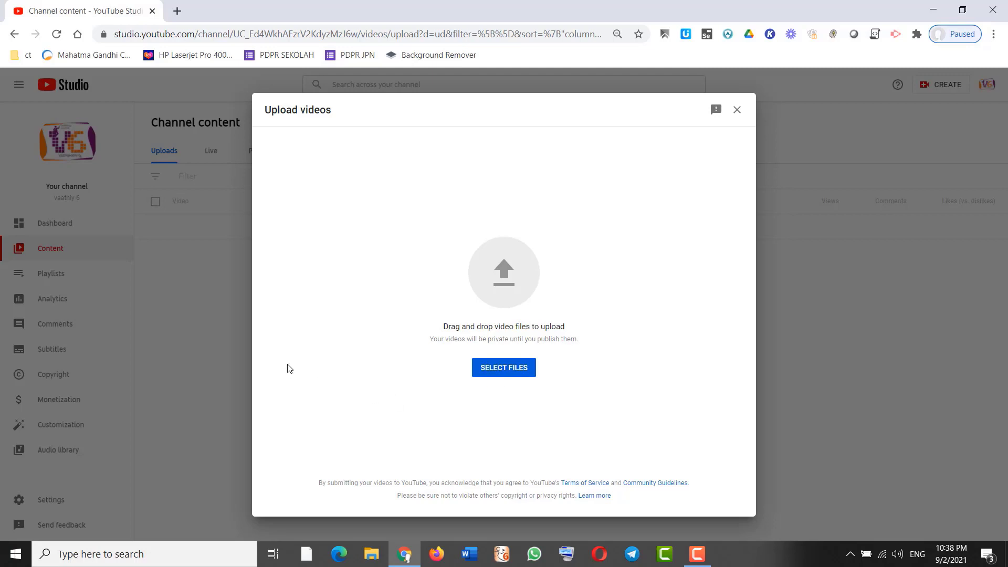
pyautogui.click(738, 112)
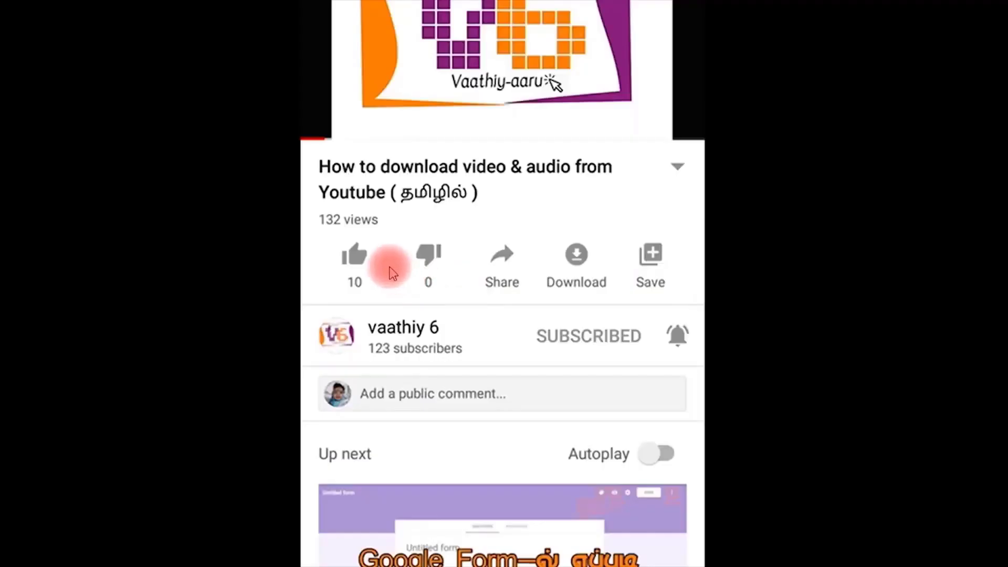
# Like the "How to download video & audio from Youtube" video and choose to share it.
pyautogui.click(353, 258)
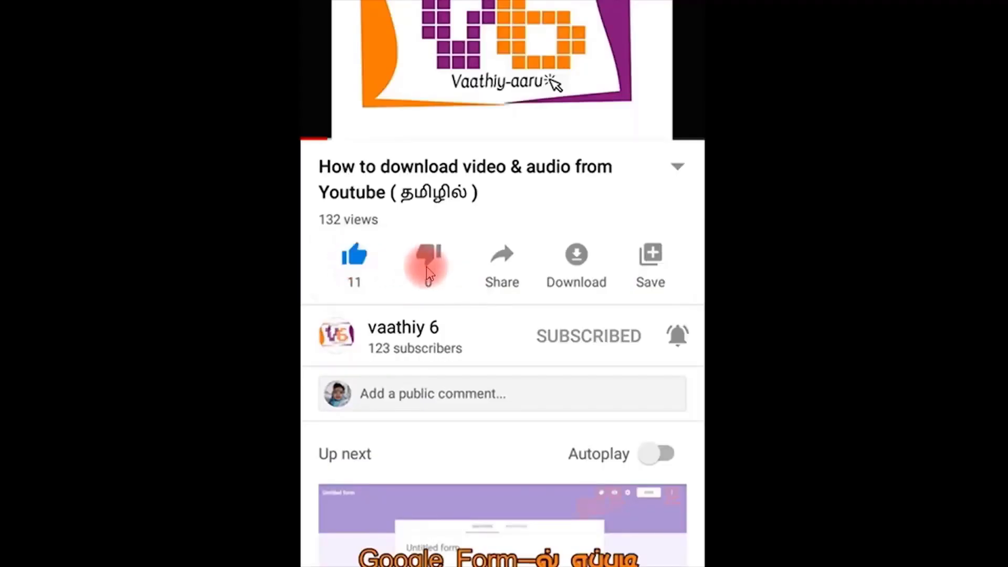
pyautogui.click(502, 260)
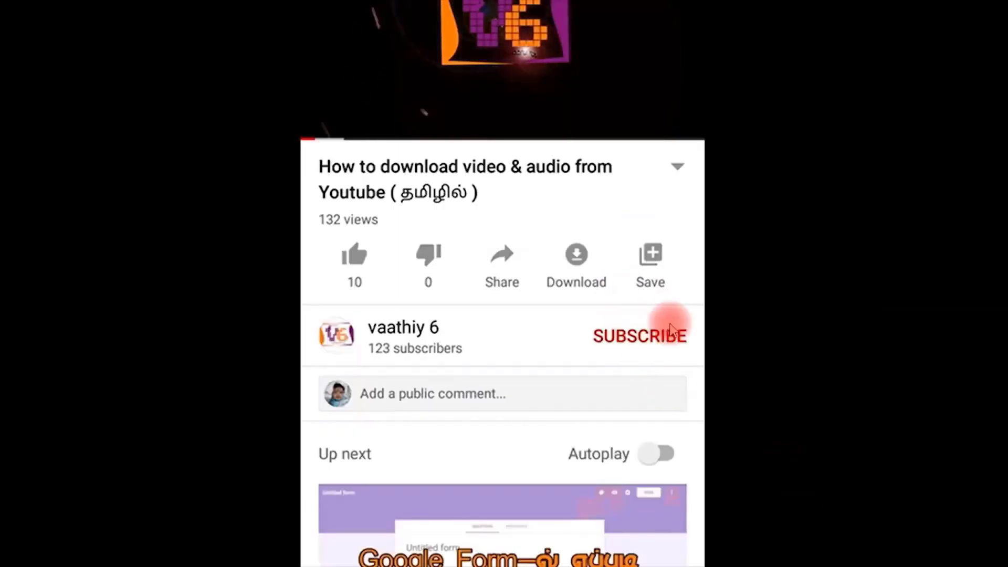
# Subscribe to the vaathiy 6 channel and set its notifications to All.
pyautogui.click(631, 323)
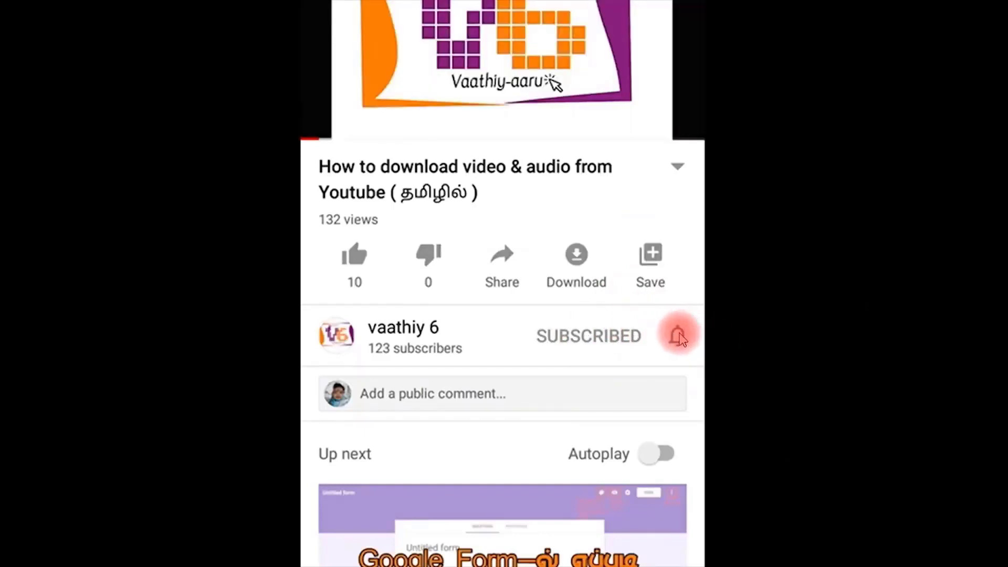
pyautogui.click(678, 336)
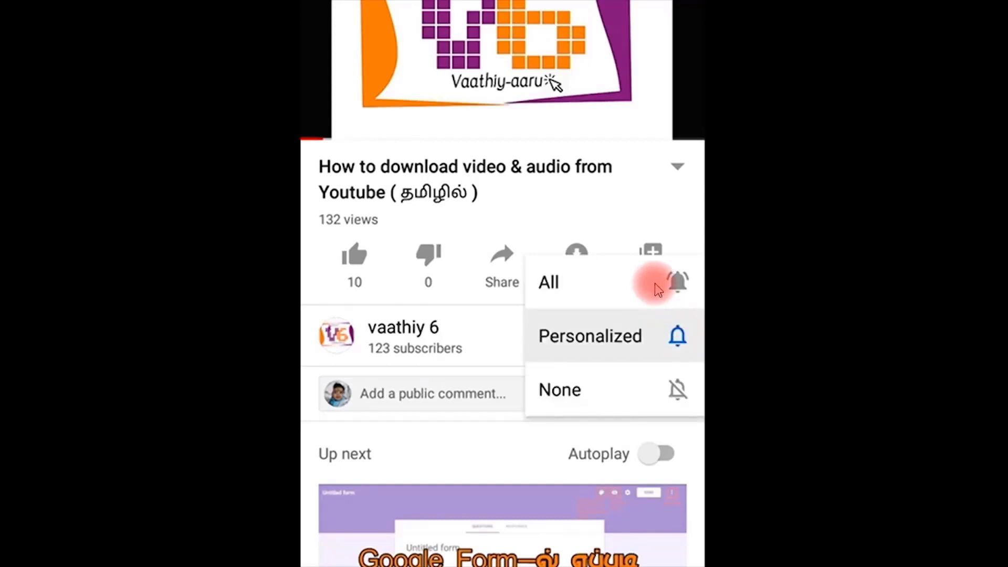
pyautogui.click(655, 284)
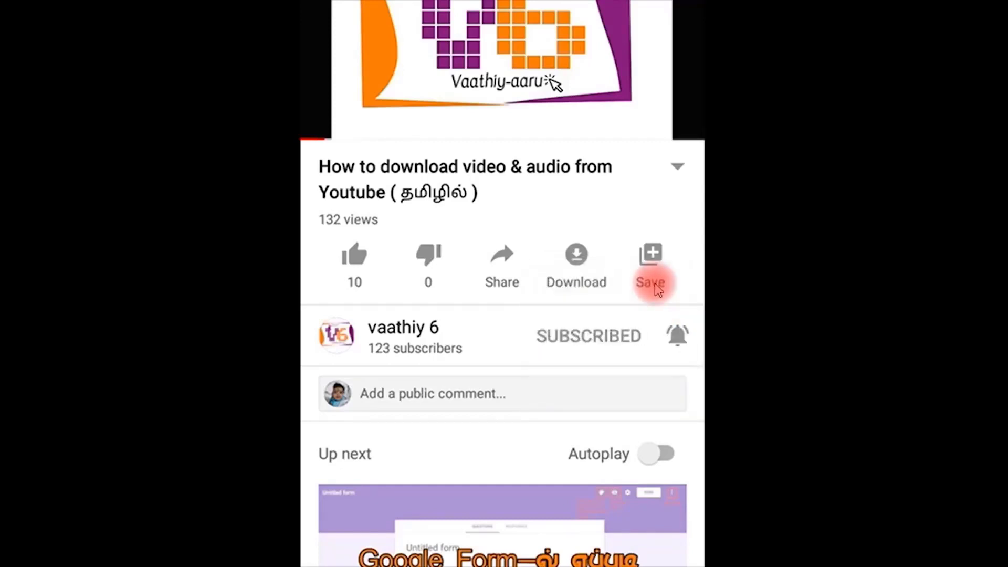